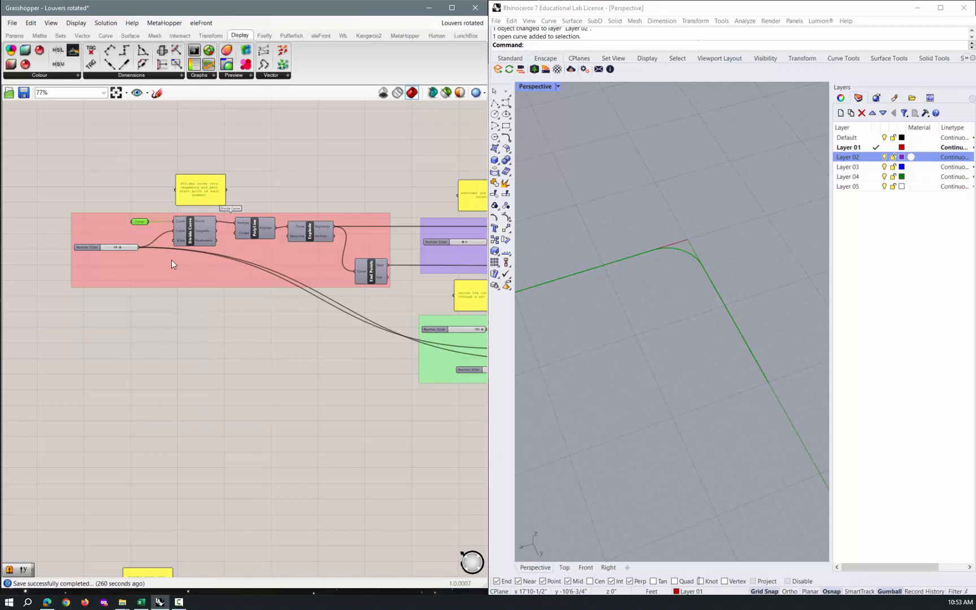
Examine the curve-division group, including its Explode component, and the neighbouring extrude-and-rotate group of the first louver definition.
{"action": "left_click", "coordinate": [207, 303]}
{"action": "scroll", "coordinate": [276, 233], "scroll_direction": "up", "scroll_amount": 2}
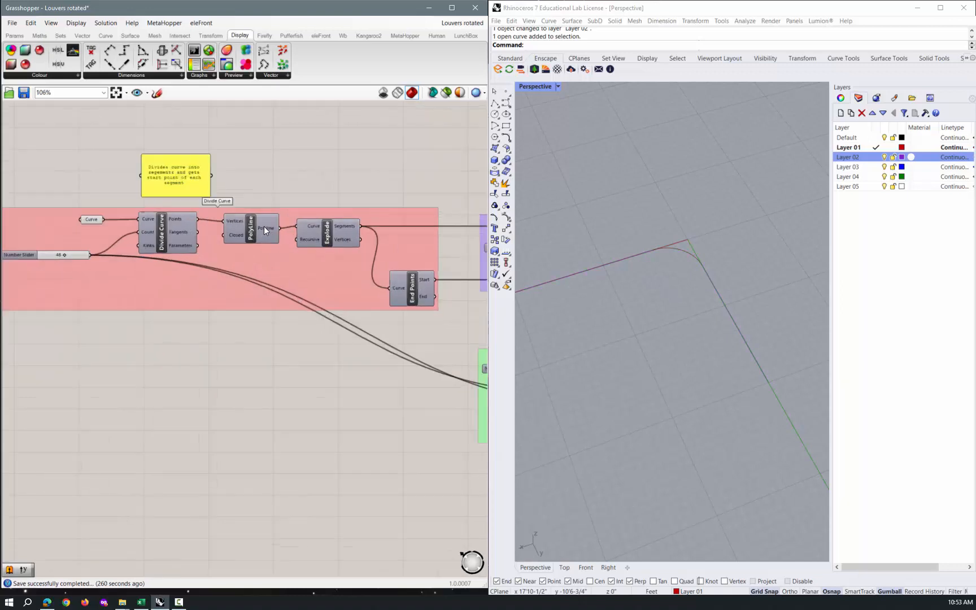
{"action": "left_click", "coordinate": [332, 233]}
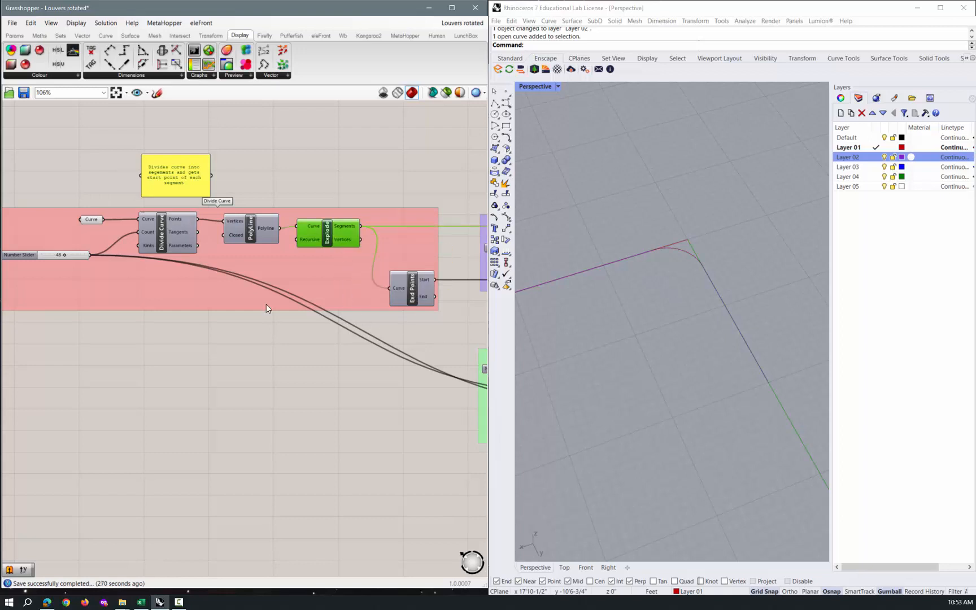
{"action": "scroll", "coordinate": [268, 322], "scroll_direction": "down", "scroll_amount": 3}
{"action": "scroll", "coordinate": [458, 294], "scroll_direction": "up", "scroll_amount": 4}
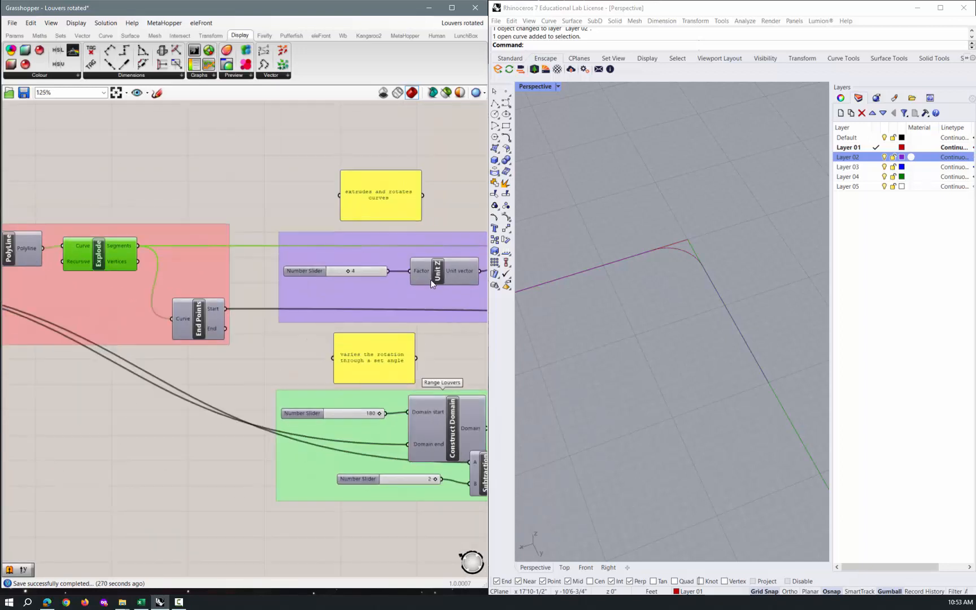
{"action": "scroll", "coordinate": [179, 279], "scroll_direction": "down", "scroll_amount": 3}
{"action": "scroll", "coordinate": [377, 277], "scroll_direction": "up", "scroll_amount": 2}
Turn on the preview of the Extrude component in the first definition's extrude-and-rotate group.
{"action": "left_click", "coordinate": [376, 276]}
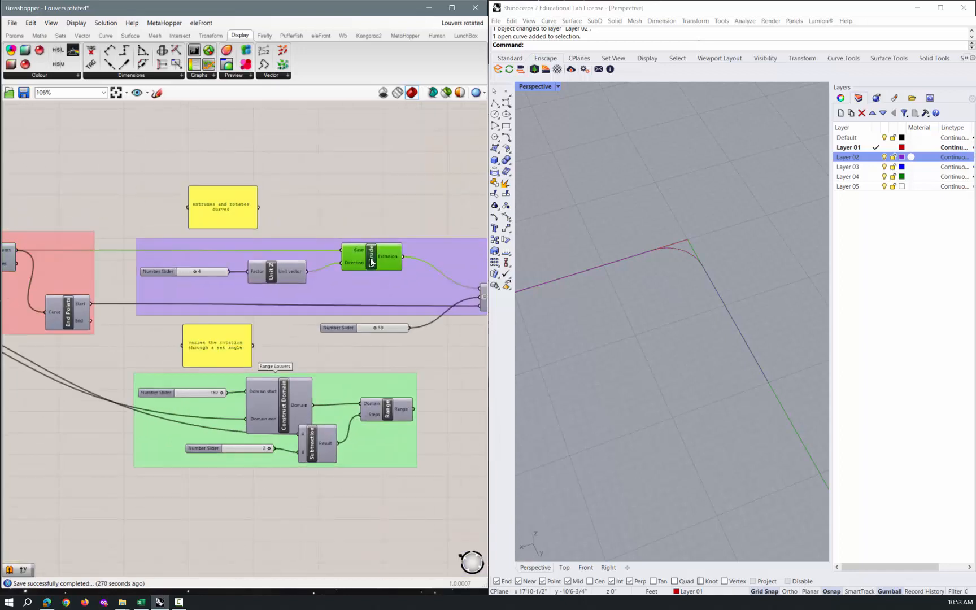
{"action": "right_click", "coordinate": [373, 258]}
{"action": "left_click", "coordinate": [395, 275]}
{"action": "right_click_drag", "start_coordinate": [587, 305], "coordinate": [560, 301]}
{"action": "scroll", "coordinate": [72, 305], "scroll_direction": "down", "scroll_amount": 3}
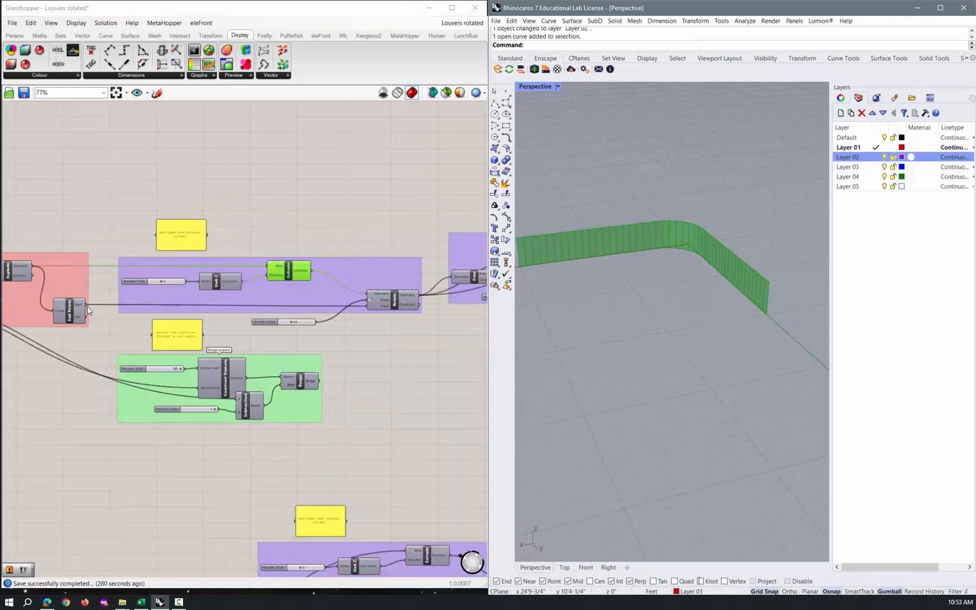
Turn on the preview of the Rotate component fed by the extruded segments.
{"action": "scroll", "coordinate": [402, 303], "scroll_direction": "up", "scroll_amount": 3}
{"action": "left_click", "coordinate": [387, 296]}
{"action": "right_click", "coordinate": [387, 296]}
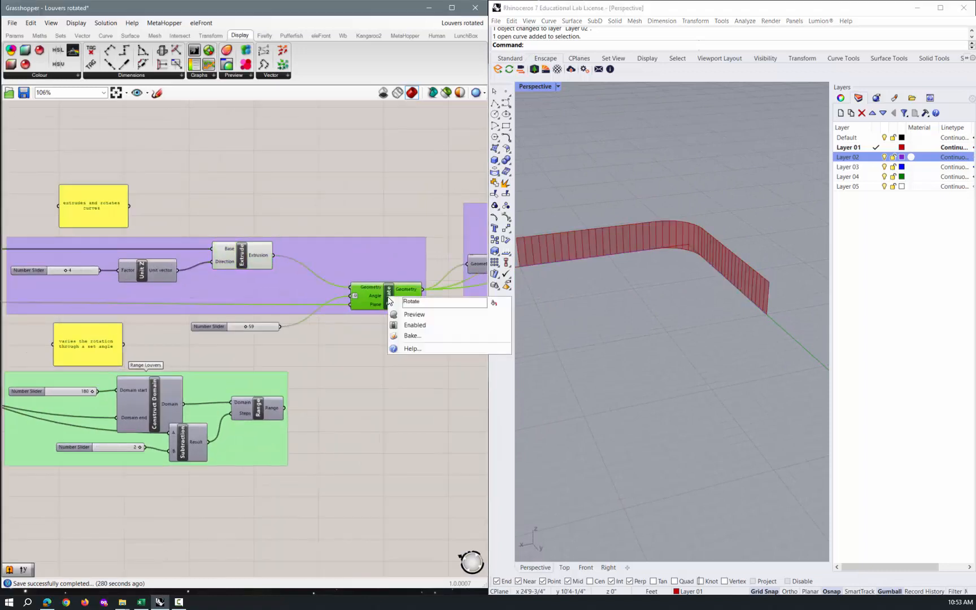
{"action": "left_click", "coordinate": [401, 311]}
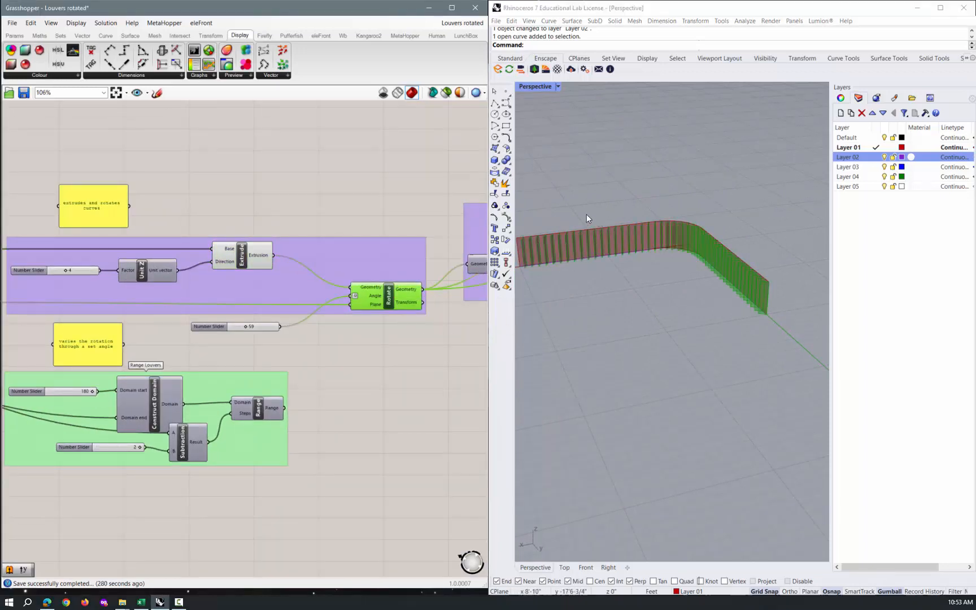
Turn off the Extrude component's preview and view the rotated louvers from above.
{"action": "left_click", "coordinate": [243, 255]}
{"action": "right_click", "coordinate": [243, 258]}
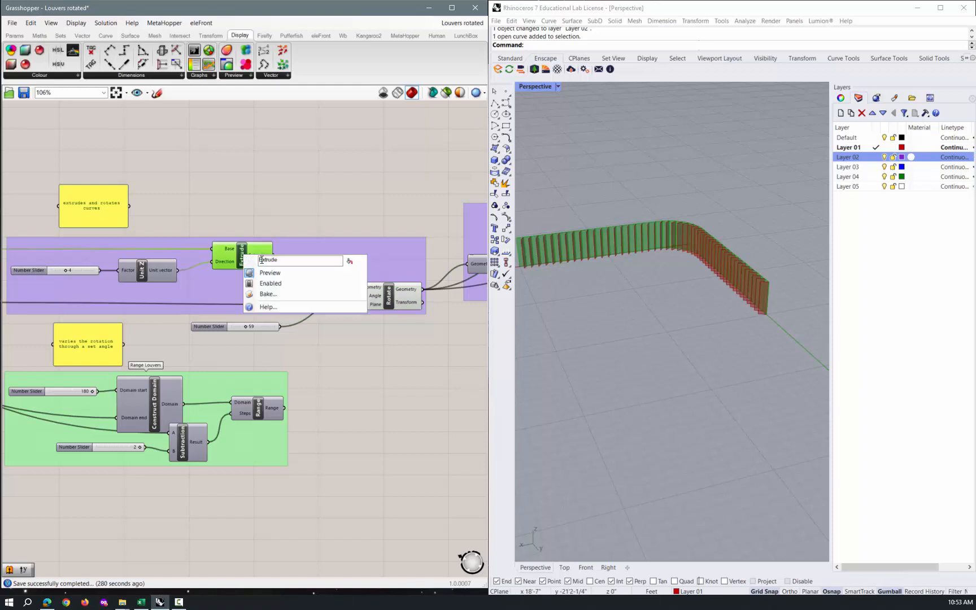
{"action": "left_click", "coordinate": [265, 273]}
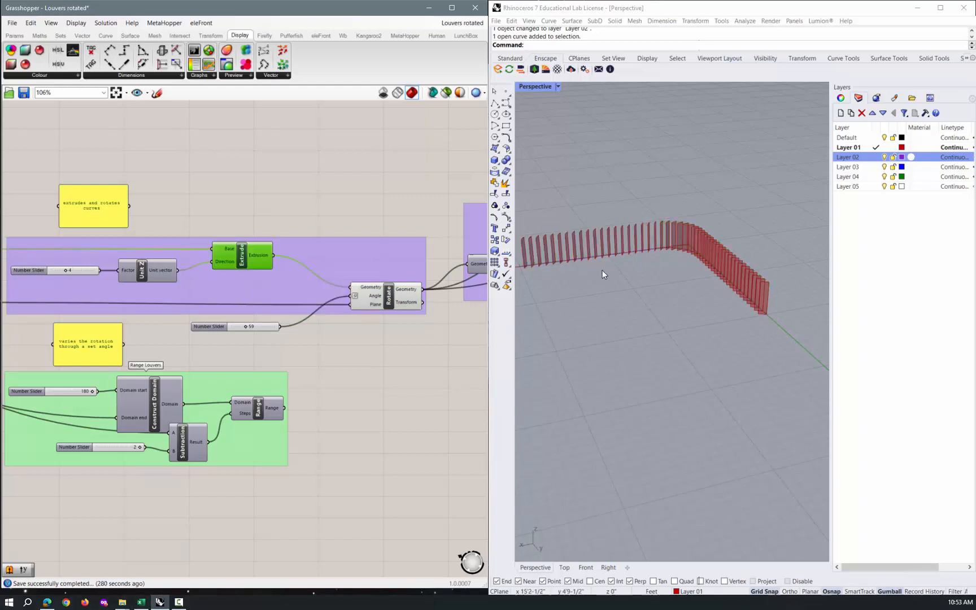
{"action": "right_click_drag", "start_coordinate": [640, 239], "coordinate": [719, 281]}
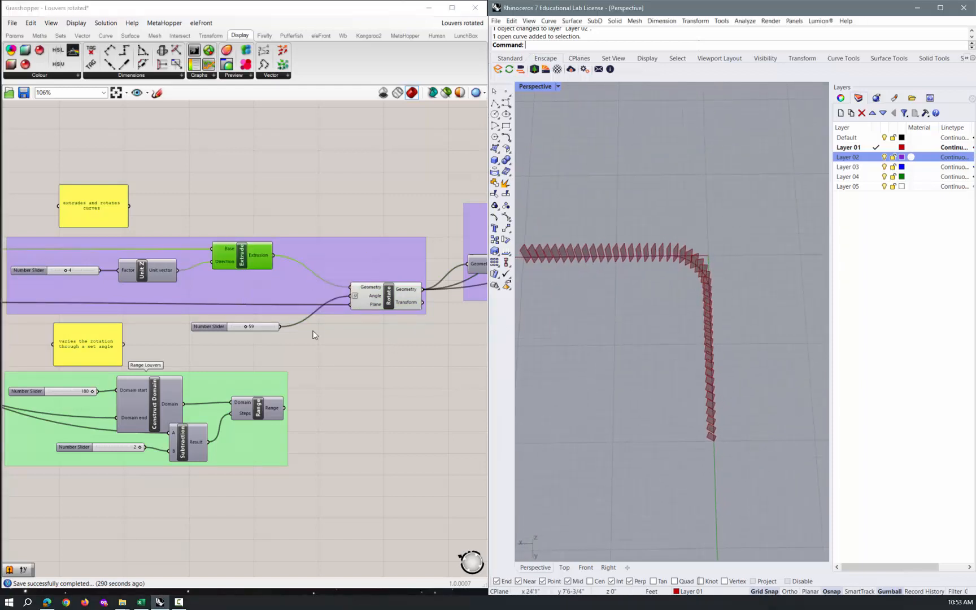
Turn on the Area component's preview in the tangent-extrusion group and select Evaluate Surface to inspect the points on the louvers.
{"action": "left_click_drag", "start_coordinate": [244, 326], "coordinate": [244, 322]}
{"action": "scroll", "coordinate": [298, 278], "scroll_direction": "down", "scroll_amount": 5}
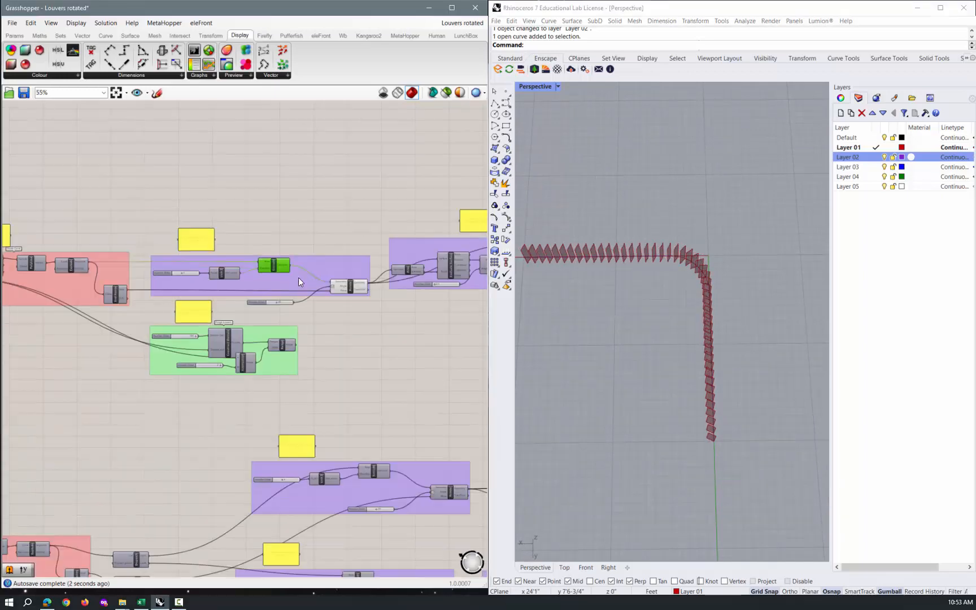
{"action": "scroll", "coordinate": [384, 283], "scroll_direction": "up", "scroll_amount": 5}
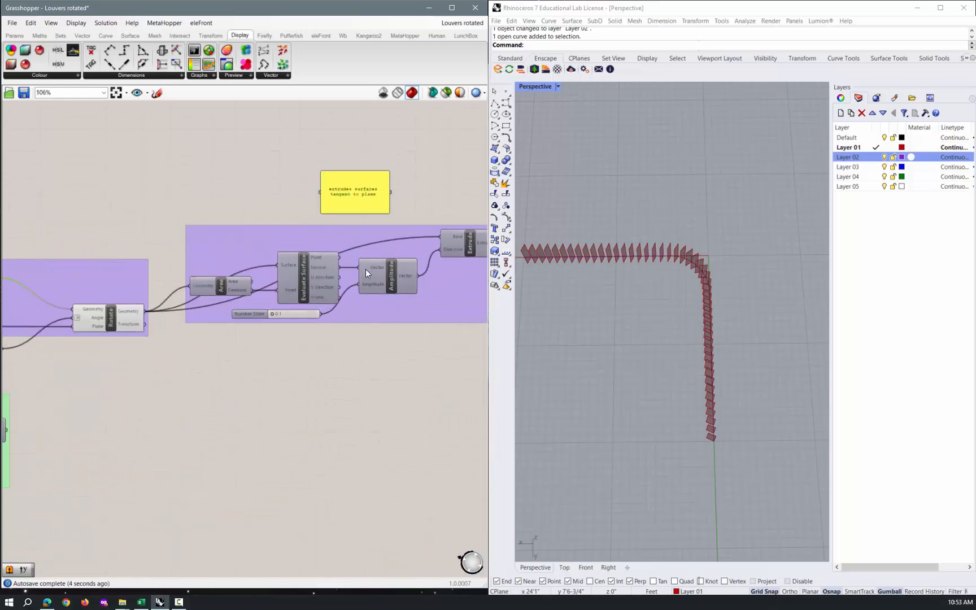
{"action": "right_click", "coordinate": [221, 287]}
{"action": "left_click", "coordinate": [242, 303]}
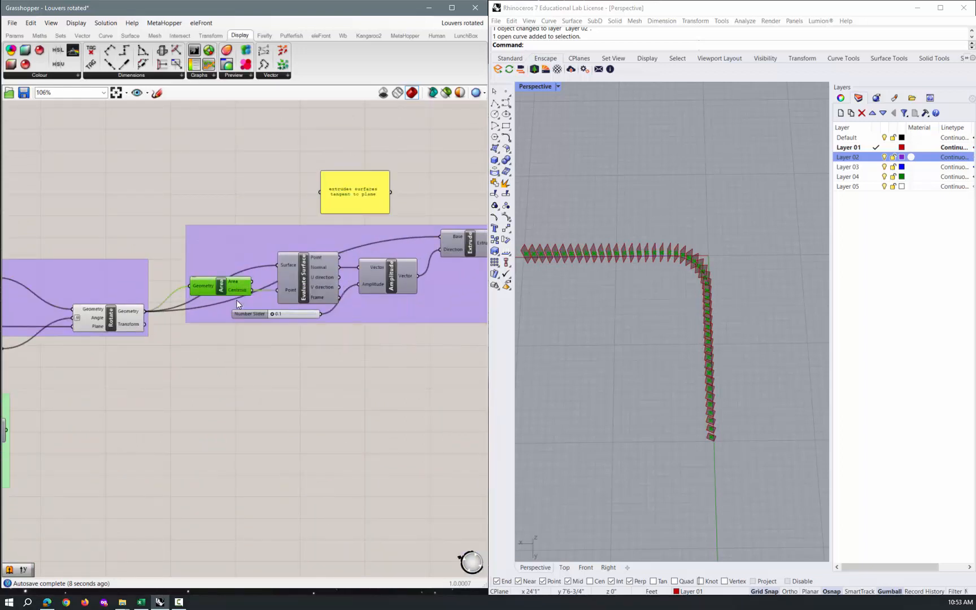
{"action": "left_click", "coordinate": [306, 277]}
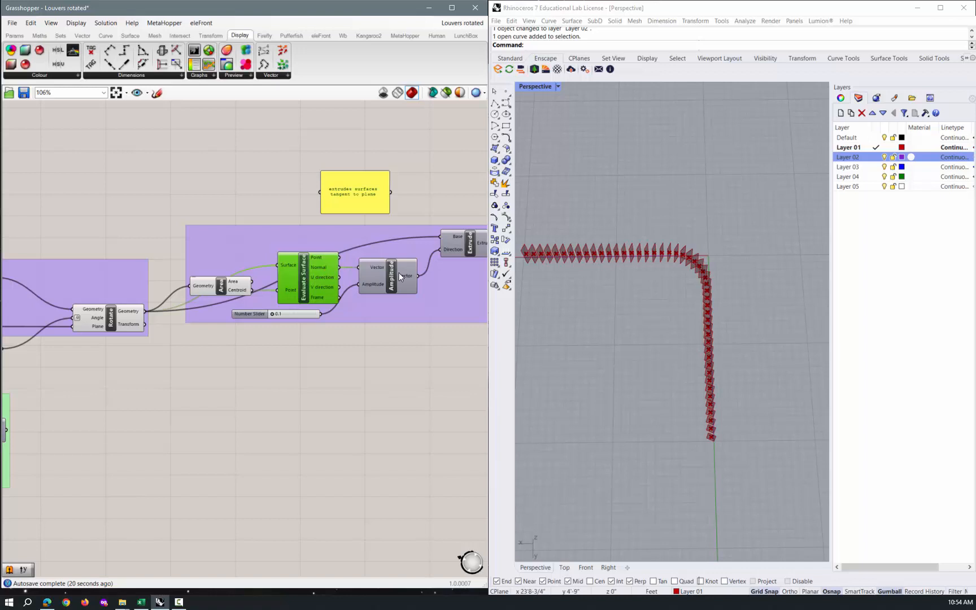
{"action": "scroll", "coordinate": [582, 234], "scroll_direction": "up", "scroll_amount": 5}
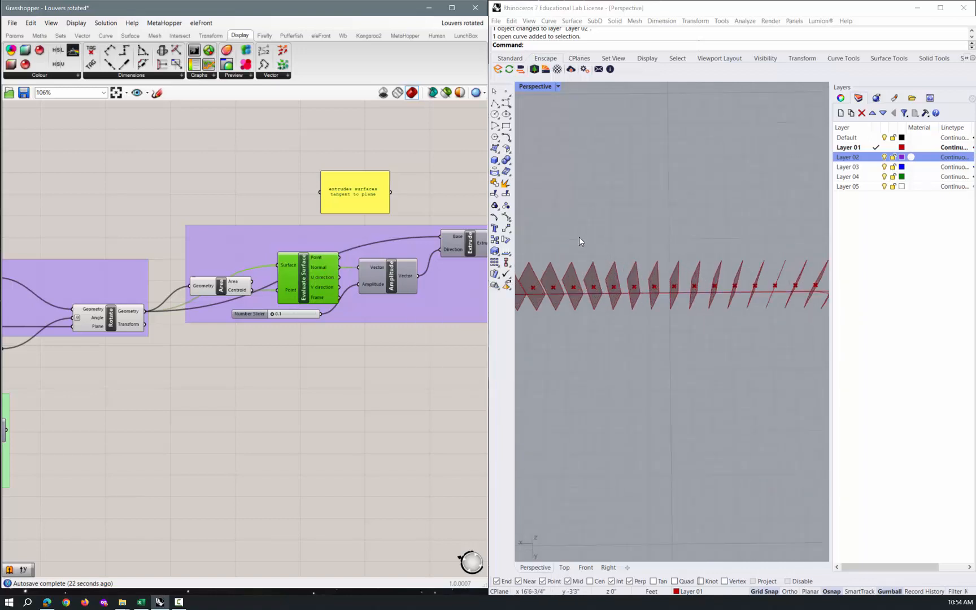
Turn on the preview of the final Extrude component in the tangent-extrusion group to inspect the thickened louvers.
{"action": "left_click", "coordinate": [475, 244]}
{"action": "right_click", "coordinate": [475, 244]}
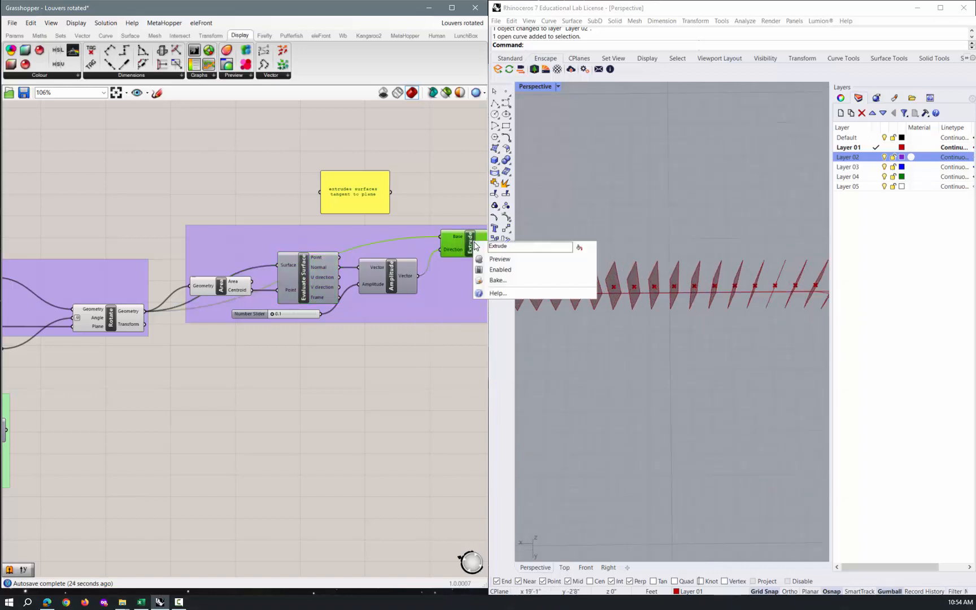
{"action": "left_click", "coordinate": [494, 260]}
{"action": "mouse_move", "coordinate": [582, 324]}
{"action": "right_mouse_down"}
{"action": "mouse_move", "coordinate": [598, 316]}
{"action": "mouse_move", "coordinate": [565, 307]}
{"action": "mouse_move", "coordinate": [574, 305]}
{"action": "right_mouse_up"}
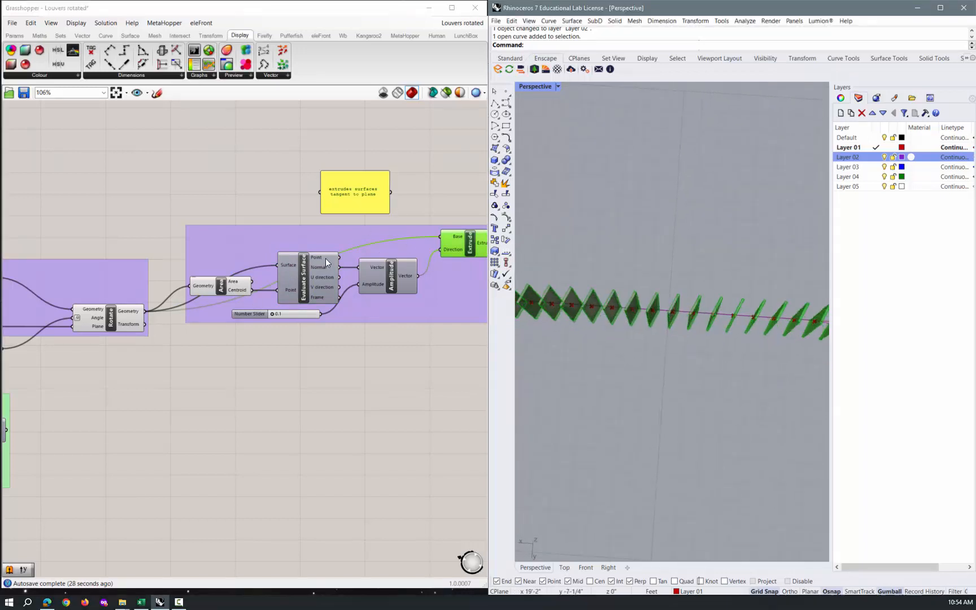
Turn off the previews of all components in the first definition's extrude-and-rotate and tangent-extrusion groups.
{"action": "scroll", "coordinate": [326, 259], "scroll_direction": "down", "scroll_amount": 3}
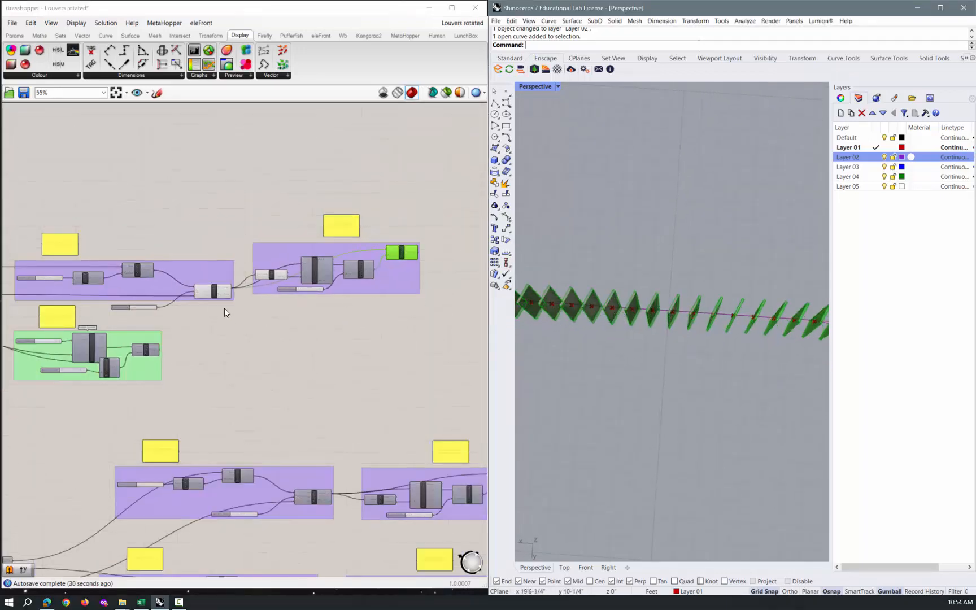
{"action": "left_click_drag", "start_coordinate": [441, 209], "coordinate": [119, 297]}
{"action": "middle_click", "coordinate": [233, 270]}
{"action": "left_click", "coordinate": [264, 239]}
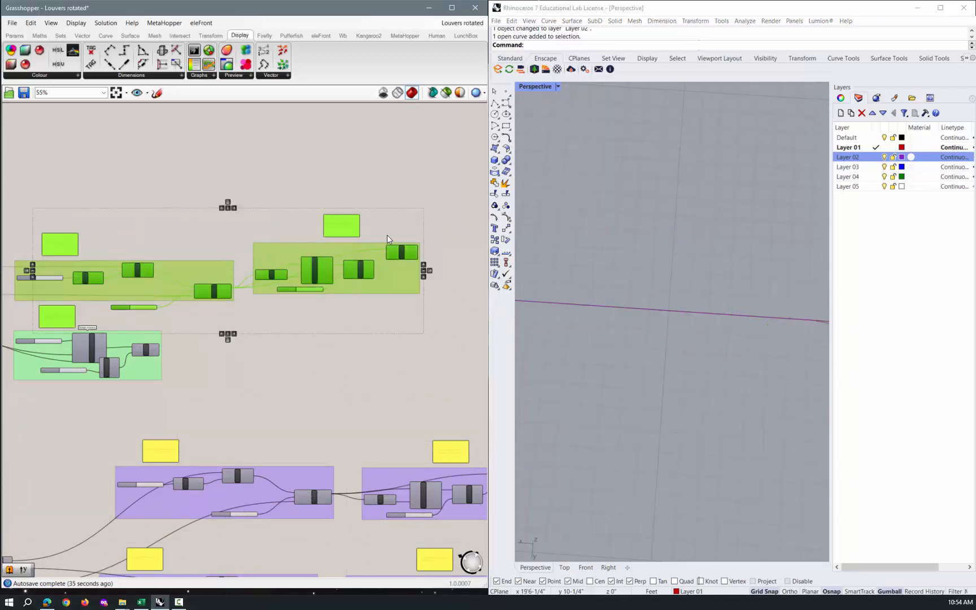
Disable every component of the first louver definition, including its curve-division and range groups.
{"action": "scroll", "coordinate": [387, 233], "scroll_direction": "down", "scroll_amount": 2}
{"action": "scroll", "coordinate": [351, 244], "scroll_direction": "down", "scroll_amount": 2}
{"action": "left_click", "coordinate": [181, 221]}
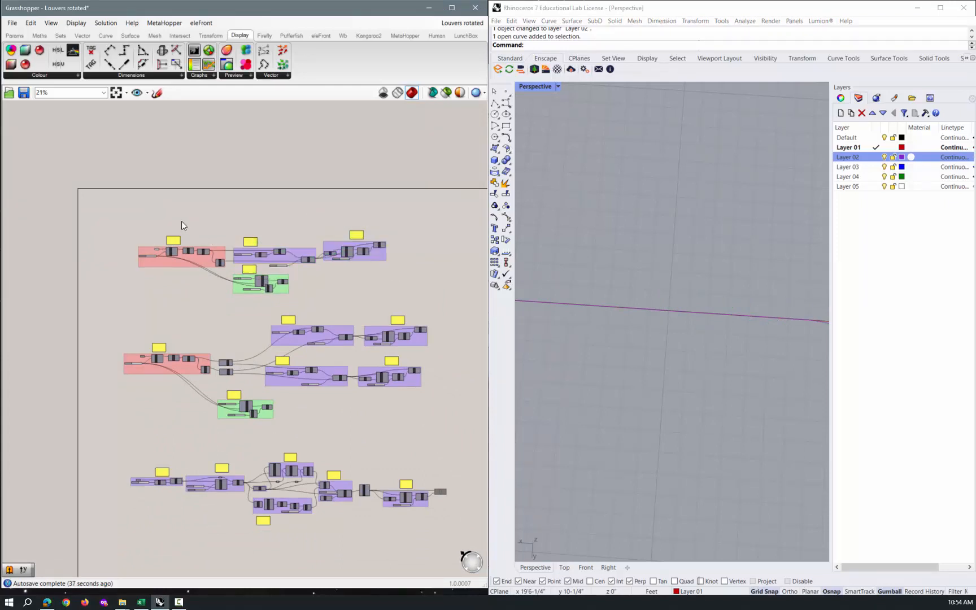
{"action": "left_click_drag", "start_coordinate": [95, 217], "coordinate": [414, 295]}
{"action": "middle_click", "coordinate": [417, 283]}
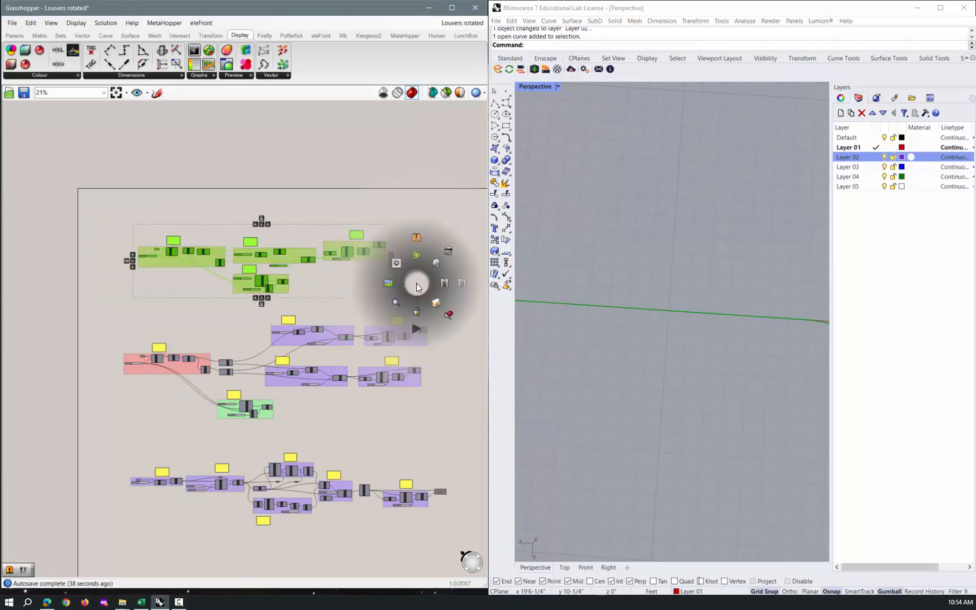
{"action": "left_click", "coordinate": [461, 284]}
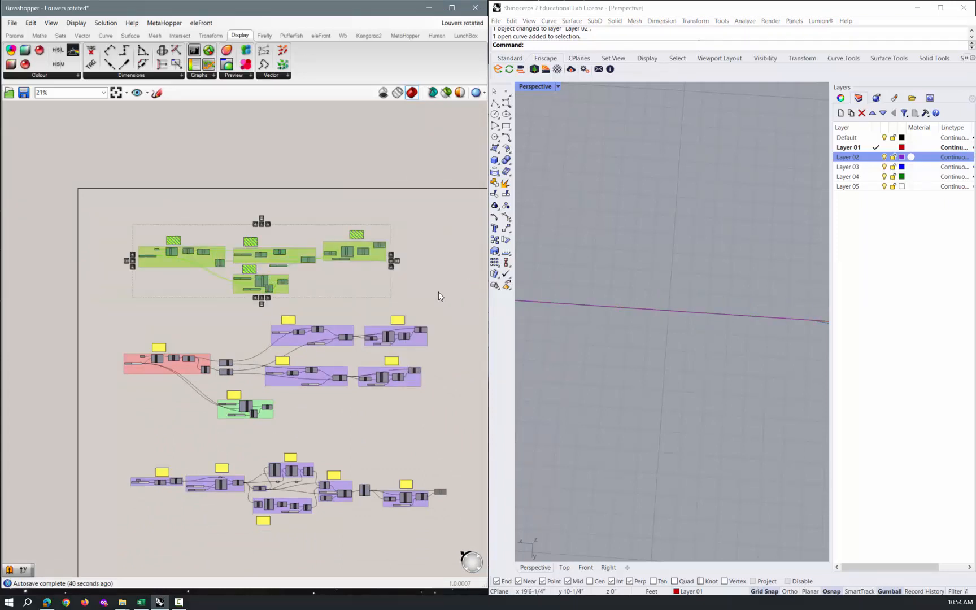
{"action": "left_click", "coordinate": [438, 291]}
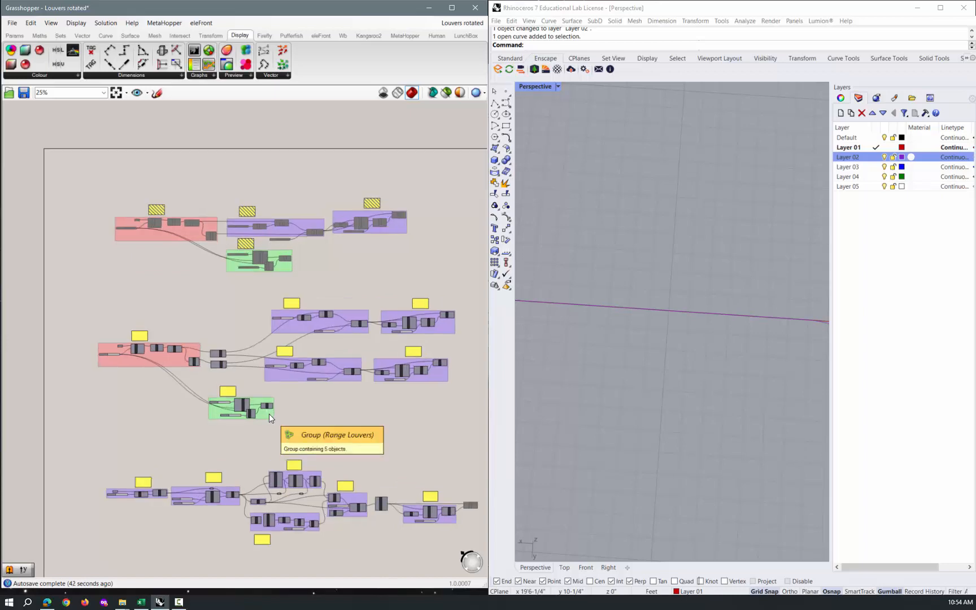
Examine how Explode and End Points feed the two Dispatch components in the second louver definition.
{"action": "scroll", "coordinate": [268, 412], "scroll_direction": "up", "scroll_amount": 3}
{"action": "scroll", "coordinate": [180, 316], "scroll_direction": "down", "scroll_amount": 3}
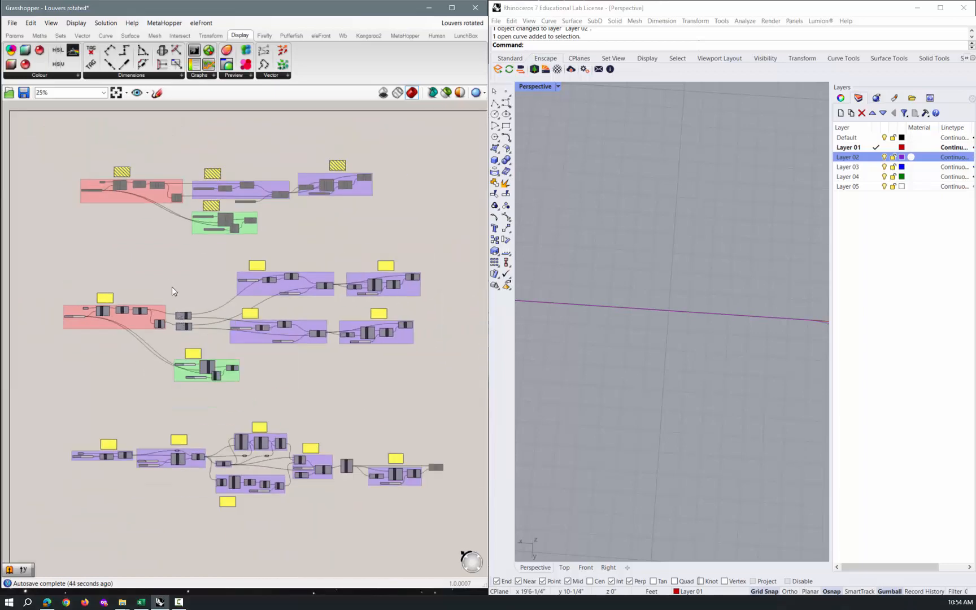
{"action": "scroll", "coordinate": [239, 314], "scroll_direction": "up", "scroll_amount": 3}
{"action": "scroll", "coordinate": [145, 336], "scroll_direction": "up", "scroll_amount": 5}
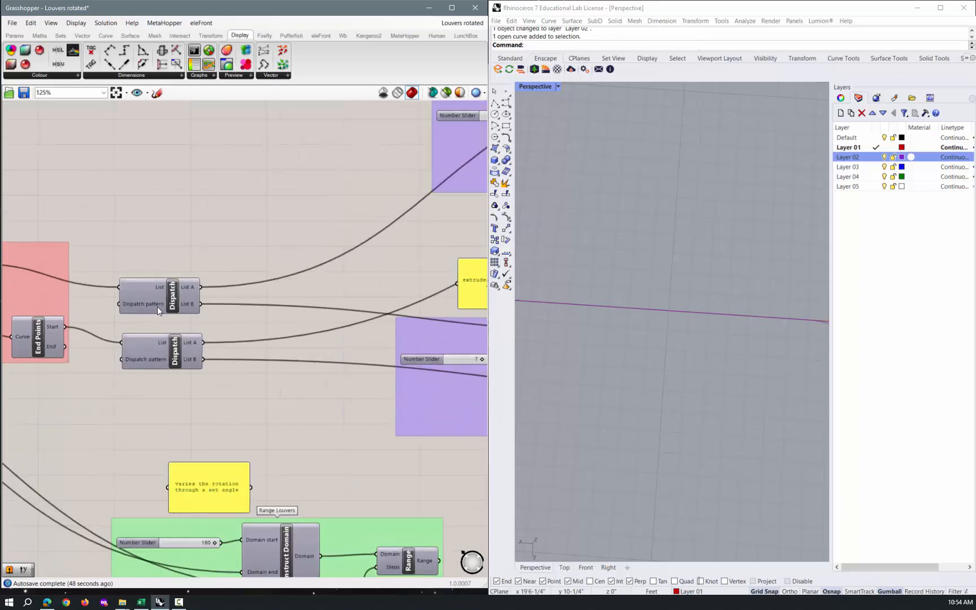
{"action": "scroll", "coordinate": [272, 296], "scroll_direction": "down", "scroll_amount": 3}
{"action": "scroll", "coordinate": [91, 286], "scroll_direction": "up", "scroll_amount": 3}
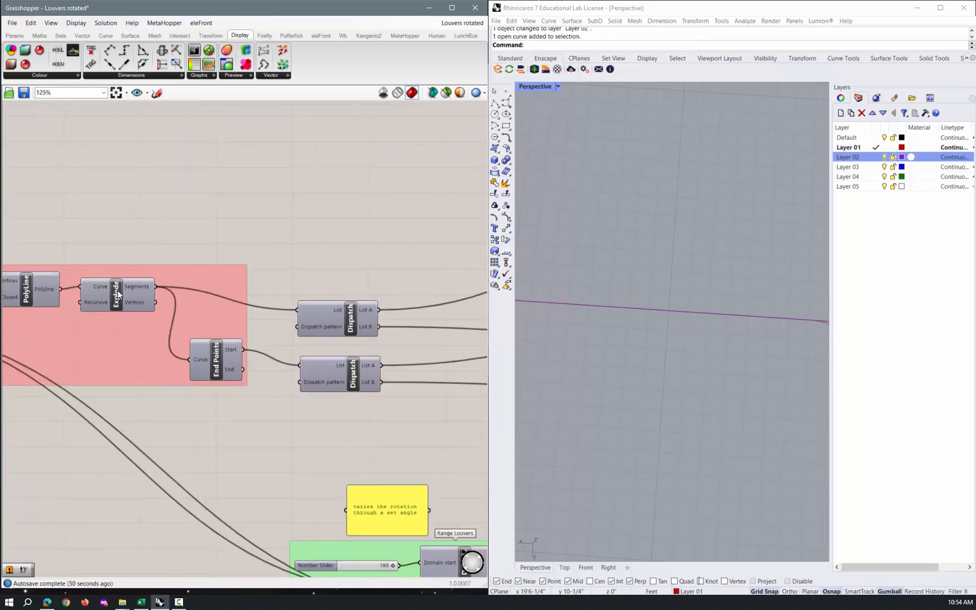
{"action": "scroll", "coordinate": [118, 293], "scroll_direction": "down", "scroll_amount": 3}
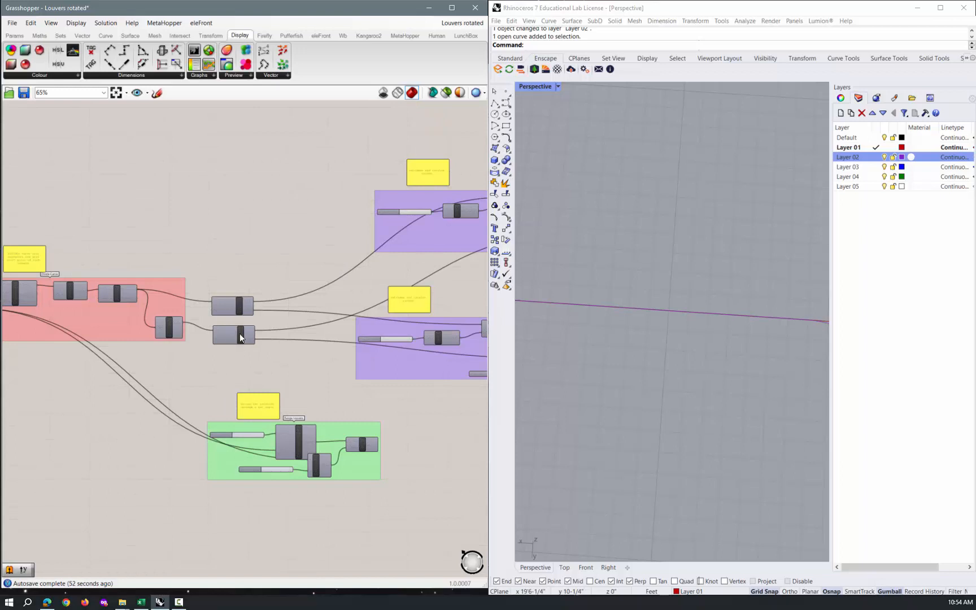
{"action": "scroll", "coordinate": [239, 333], "scroll_direction": "up", "scroll_amount": 2}
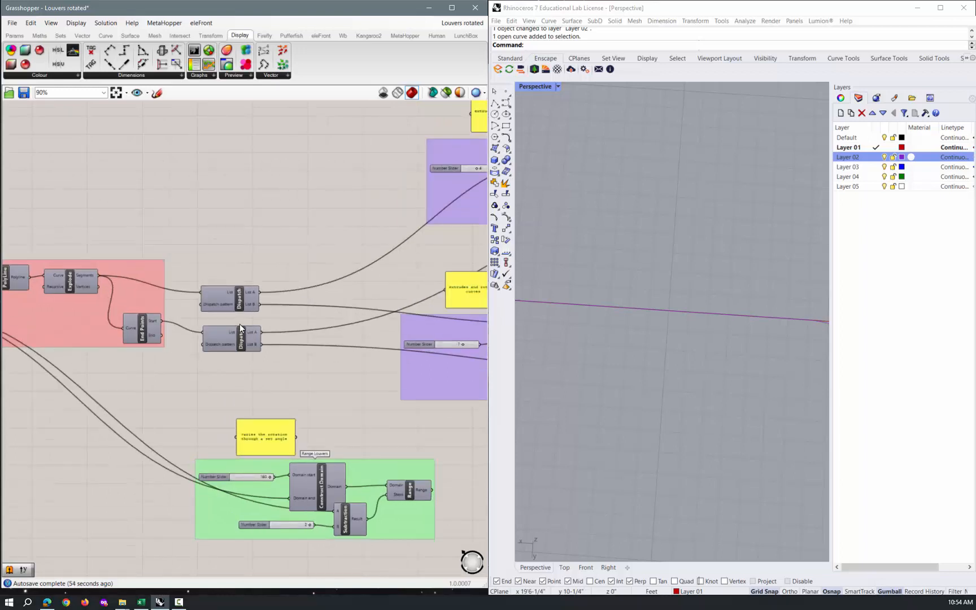
{"action": "left_click_drag", "start_coordinate": [146, 332], "coordinate": [147, 340]}
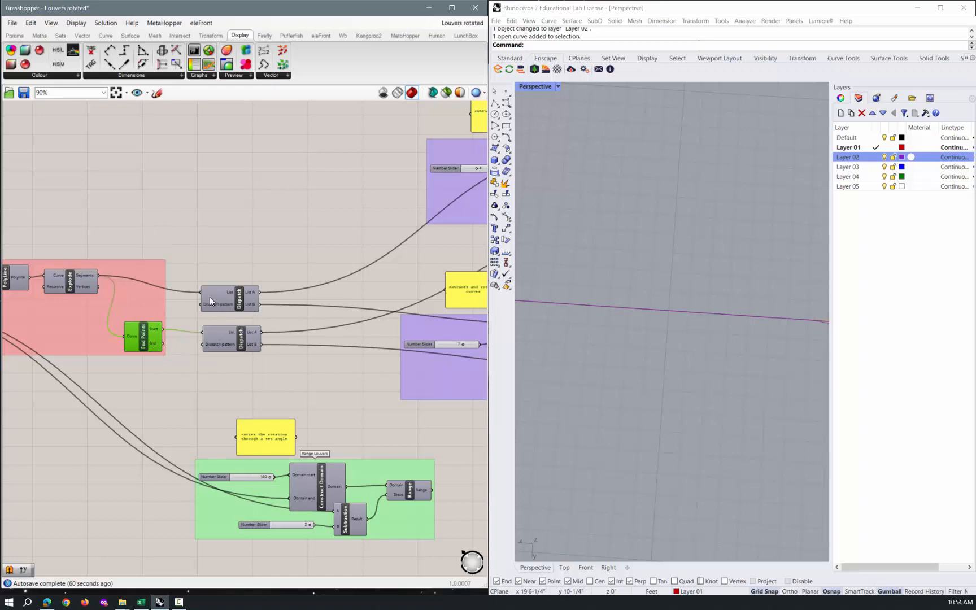
{"action": "scroll", "coordinate": [195, 289], "scroll_direction": "down", "scroll_amount": 8}
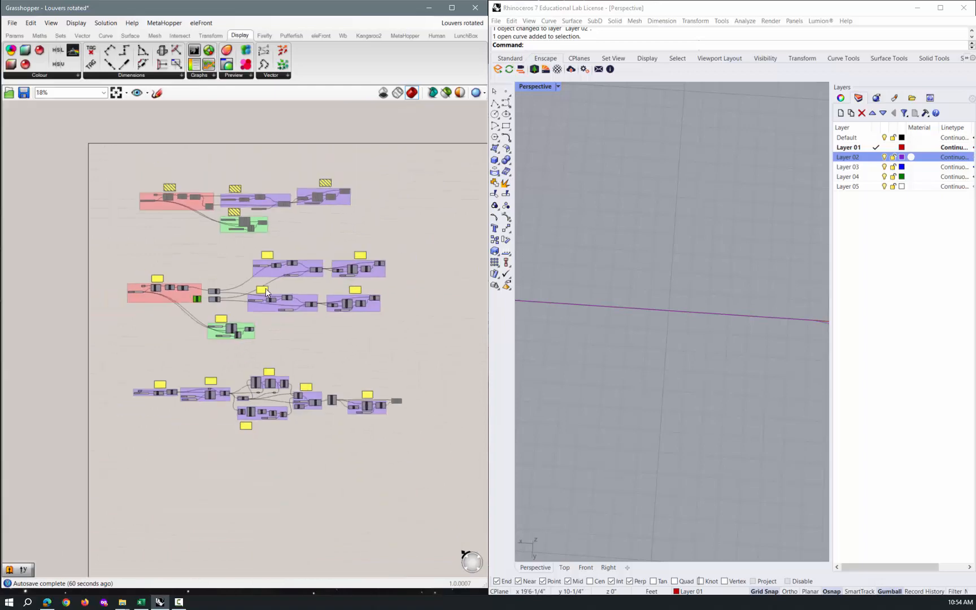
Turn on the preview of the Rotate component in the second definition's upper branch and view its louvers along the curve.
{"action": "scroll", "coordinate": [294, 277], "scroll_direction": "up", "scroll_amount": 3}
{"action": "scroll", "coordinate": [337, 265], "scroll_direction": "up", "scroll_amount": 4}
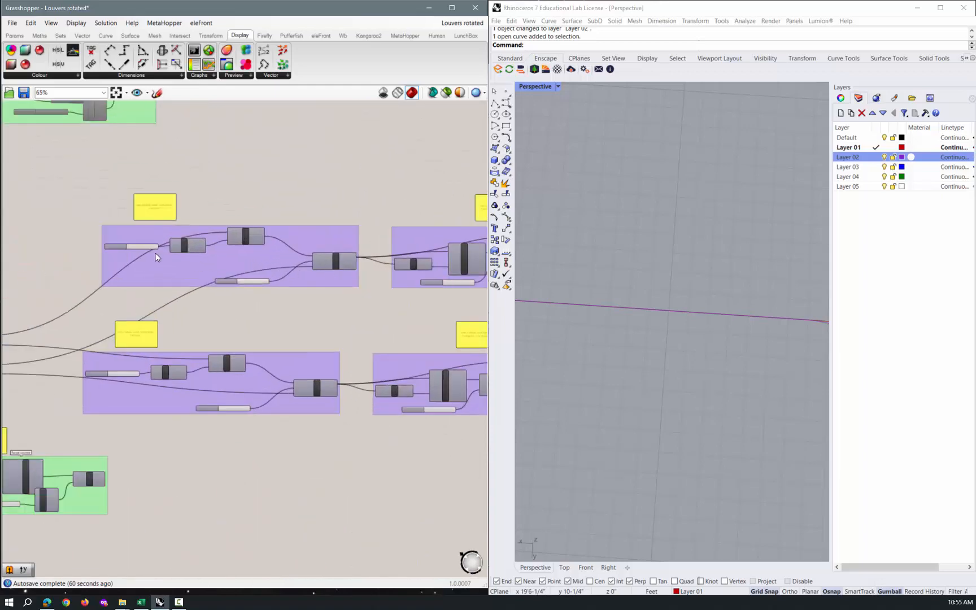
{"action": "scroll", "coordinate": [167, 244], "scroll_direction": "up", "scroll_amount": 2}
{"action": "scroll", "coordinate": [163, 249], "scroll_direction": "down", "scroll_amount": 3}
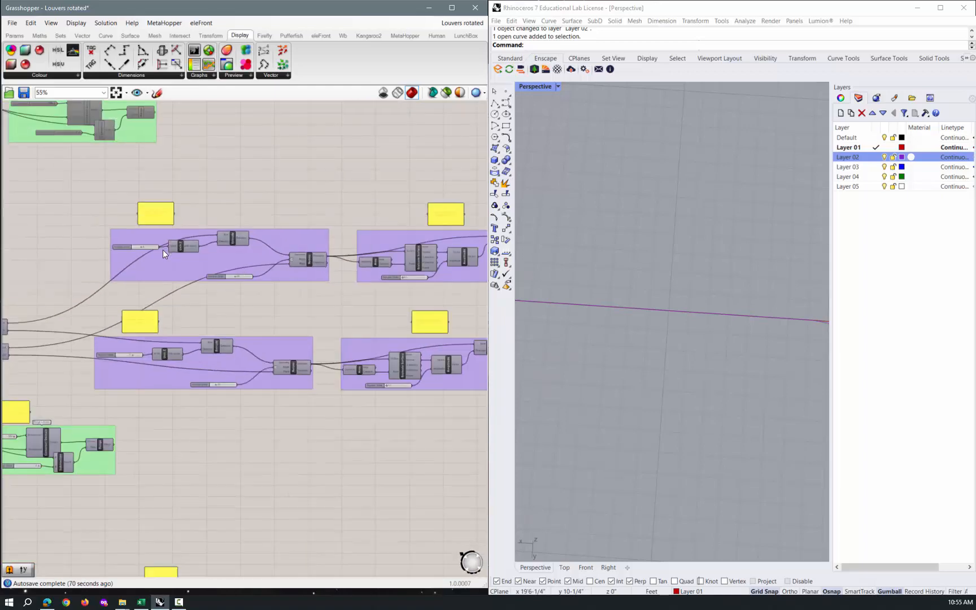
{"action": "left_click", "coordinate": [309, 258]}
{"action": "right_click", "coordinate": [310, 259]}
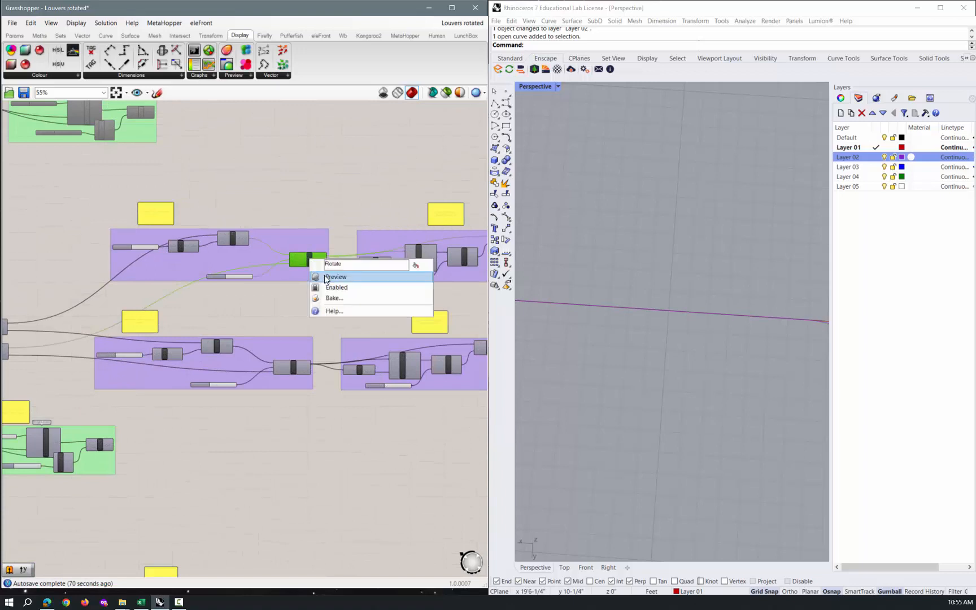
{"action": "left_click", "coordinate": [325, 277]}
{"action": "left_click", "coordinate": [305, 295]}
{"action": "scroll", "coordinate": [615, 267], "scroll_direction": "down", "scroll_amount": 6}
{"action": "right_click_drag", "start_coordinate": [614, 268], "coordinate": [599, 307]}
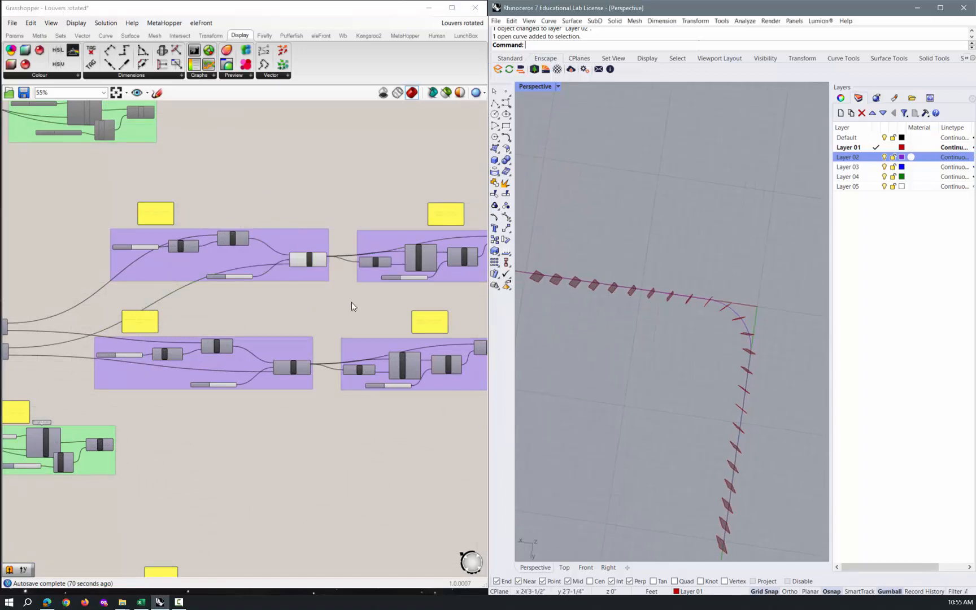
Turn on the preview of the Rotate component in the second definition's lower branch.
{"action": "left_click", "coordinate": [290, 367]}
{"action": "right_click", "coordinate": [291, 370]}
{"action": "left_click", "coordinate": [308, 388]}
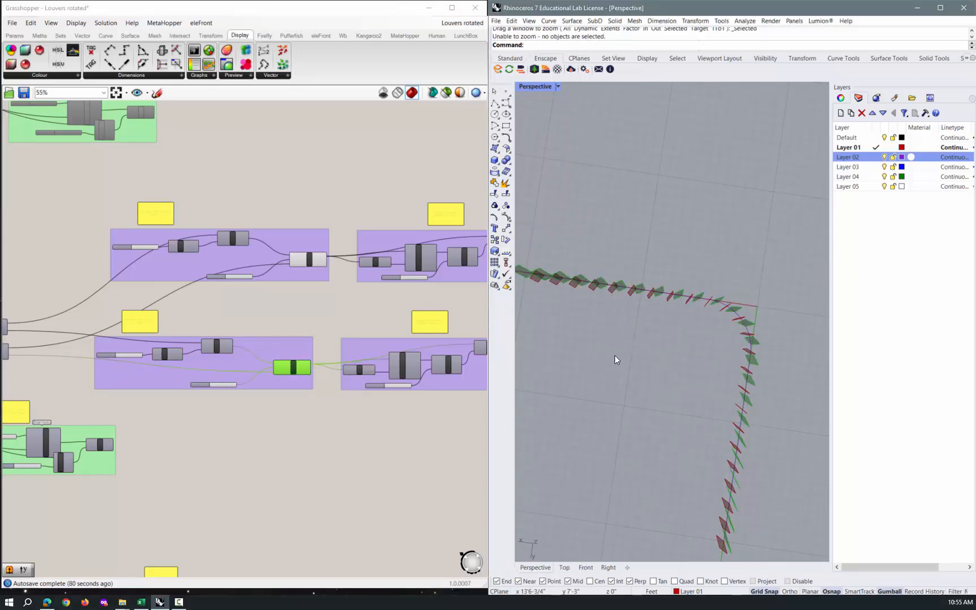
Examine the rotated louvers of both branches along the curve from several angles.
{"action": "scroll", "coordinate": [601, 355], "scroll_direction": "down", "scroll_amount": 3}
{"action": "right_click_drag", "start_coordinate": [593, 350], "coordinate": [652, 268]}
{"action": "scroll", "coordinate": [582, 322], "scroll_direction": "up", "scroll_amount": 6}
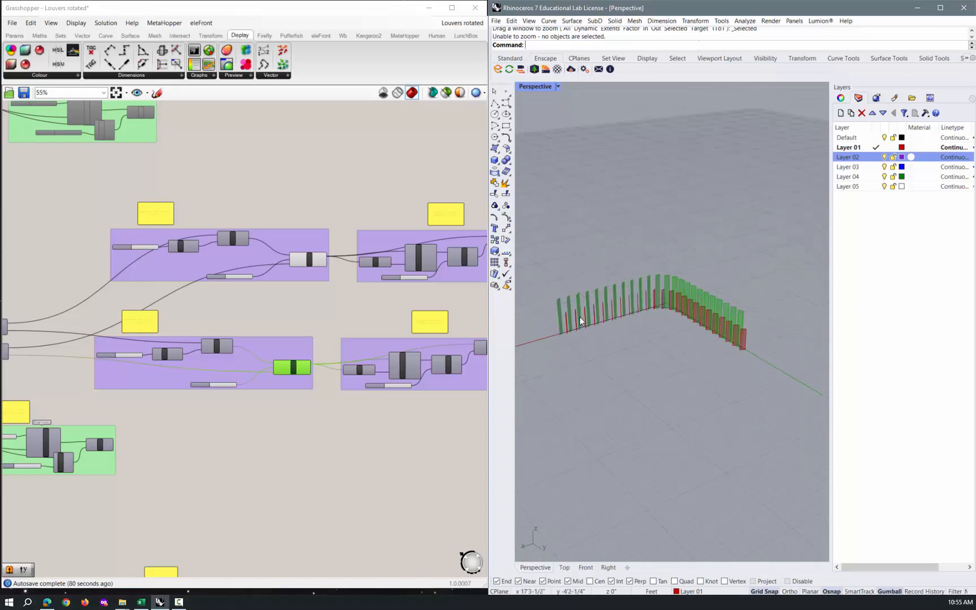
{"action": "right_click_drag", "start_coordinate": [593, 344], "coordinate": [570, 395]}
{"action": "scroll", "coordinate": [390, 385], "scroll_direction": "up", "scroll_amount": 4}
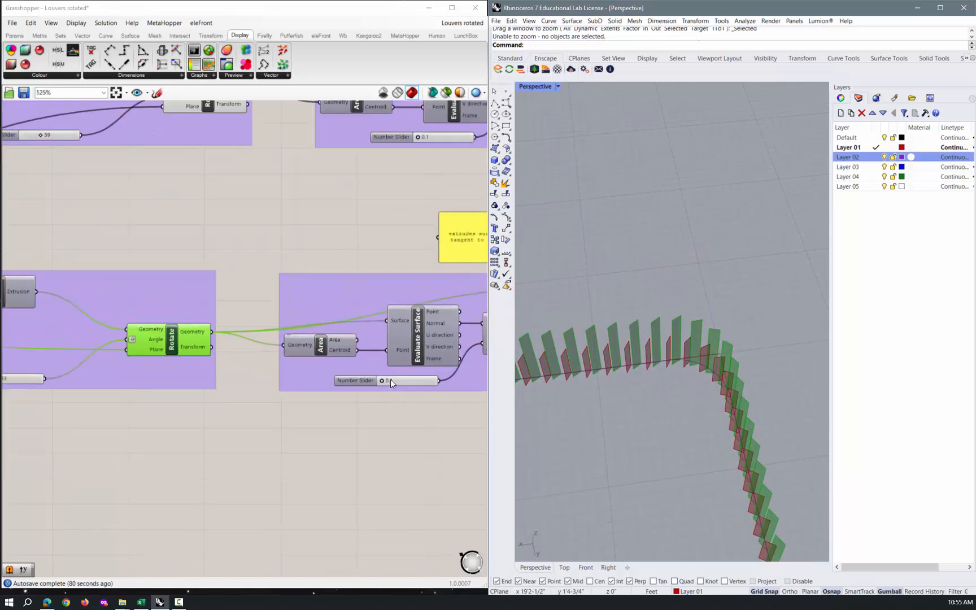
Try driving the upper Rotate's angle from the lower branch's angle slider, and reconnect the upper branch's own slider.
{"action": "scroll", "coordinate": [431, 384], "scroll_direction": "down", "scroll_amount": 2}
{"action": "scroll", "coordinate": [154, 335], "scroll_direction": "up", "scroll_amount": 3}
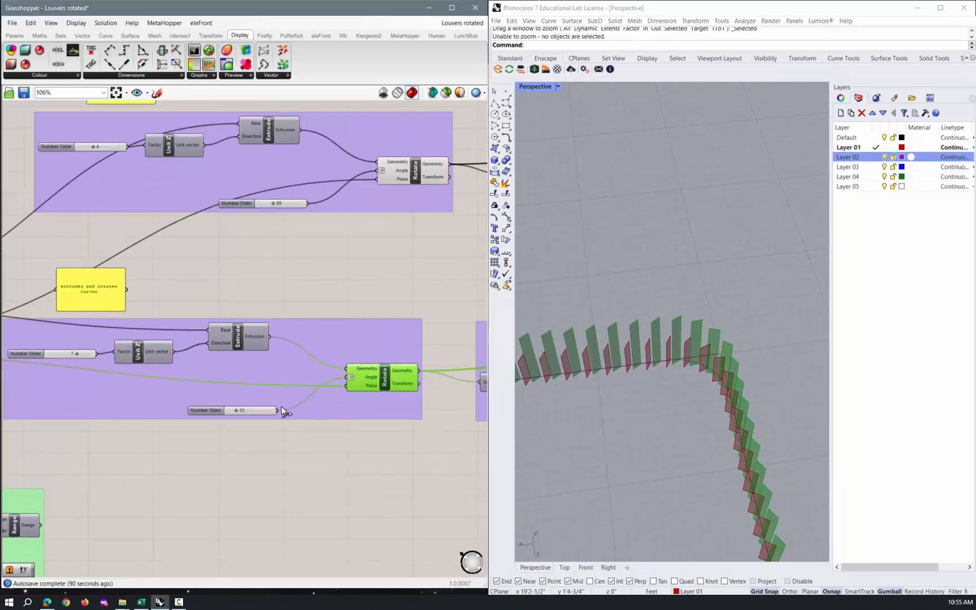
{"action": "left_click_drag", "start_coordinate": [278, 409], "coordinate": [377, 171]}
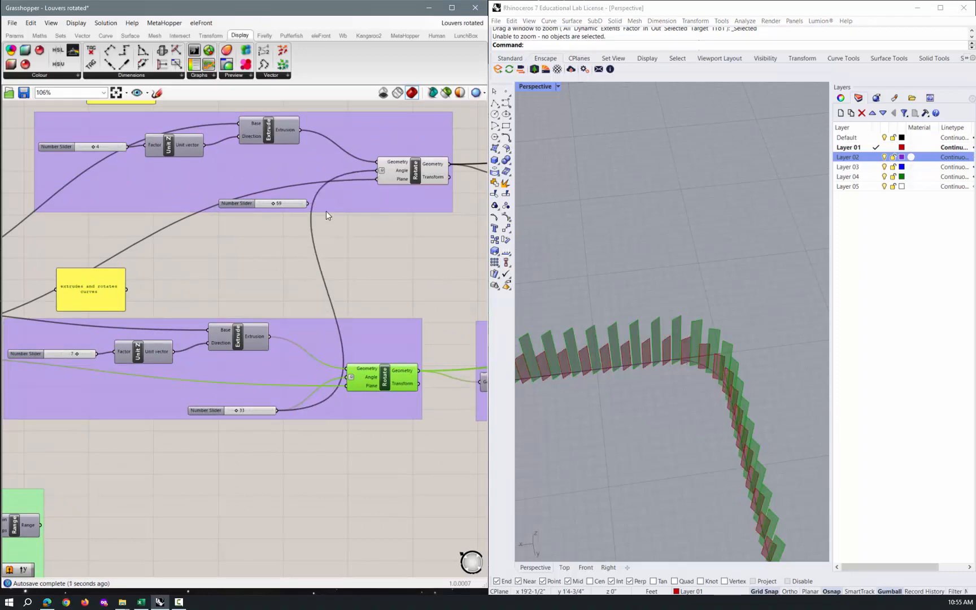
{"action": "left_click_drag", "start_coordinate": [308, 204], "coordinate": [376, 170]}
{"action": "left_click", "coordinate": [373, 236]}
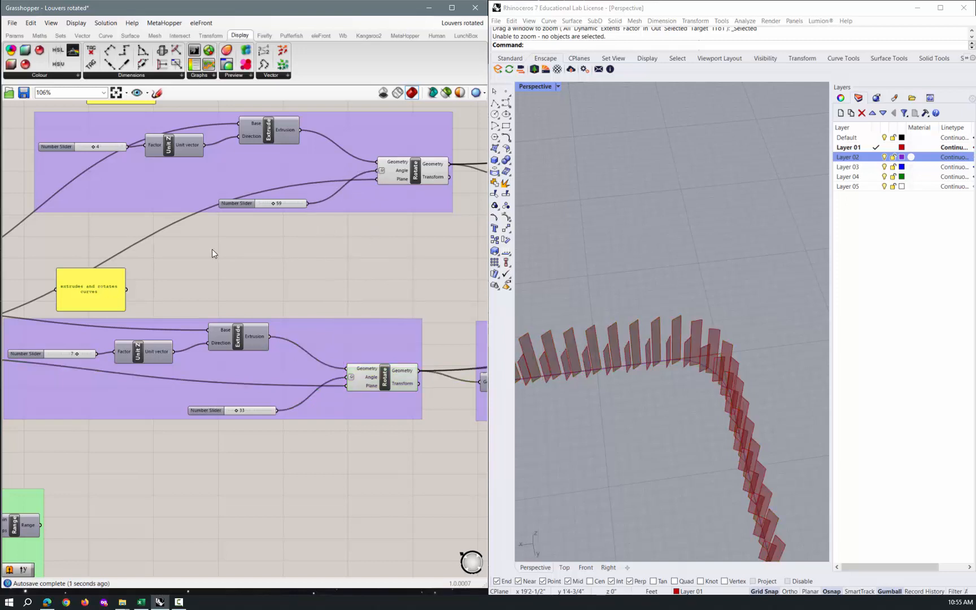
Turn on the preview of the final Extrude component in both the upper and lower tangent-extrusion groups.
{"action": "scroll", "coordinate": [205, 252], "scroll_direction": "down", "scroll_amount": 3}
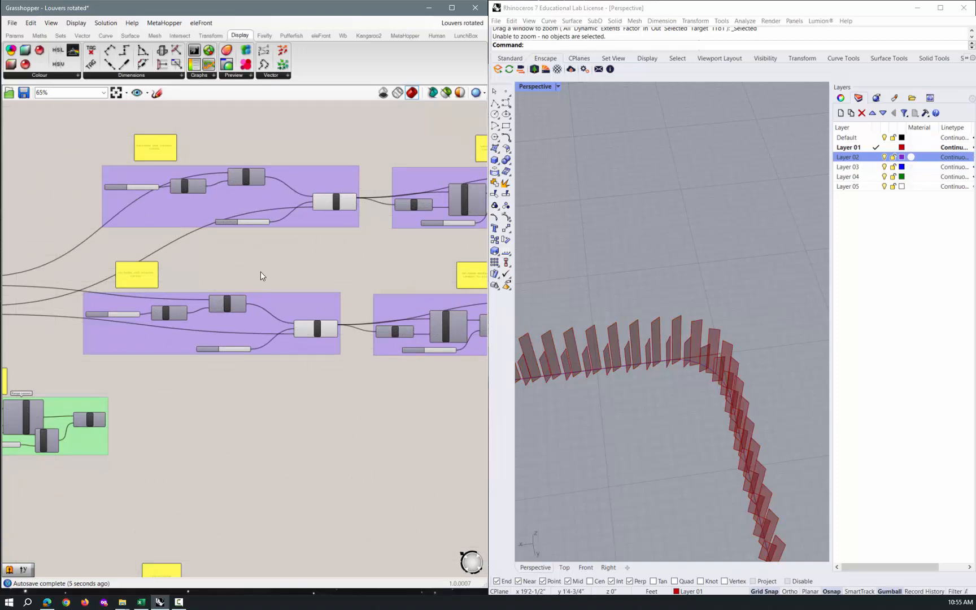
{"action": "scroll", "coordinate": [238, 278], "scroll_direction": "down", "scroll_amount": 2}
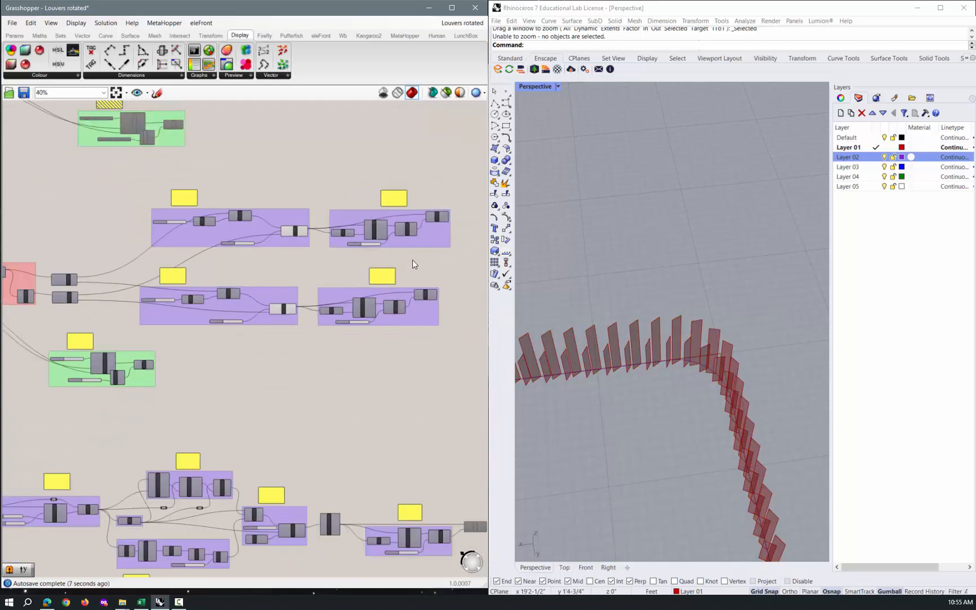
{"action": "scroll", "coordinate": [412, 260], "scroll_direction": "up", "scroll_amount": 1}
{"action": "scroll", "coordinate": [431, 253], "scroll_direction": "up", "scroll_amount": 3}
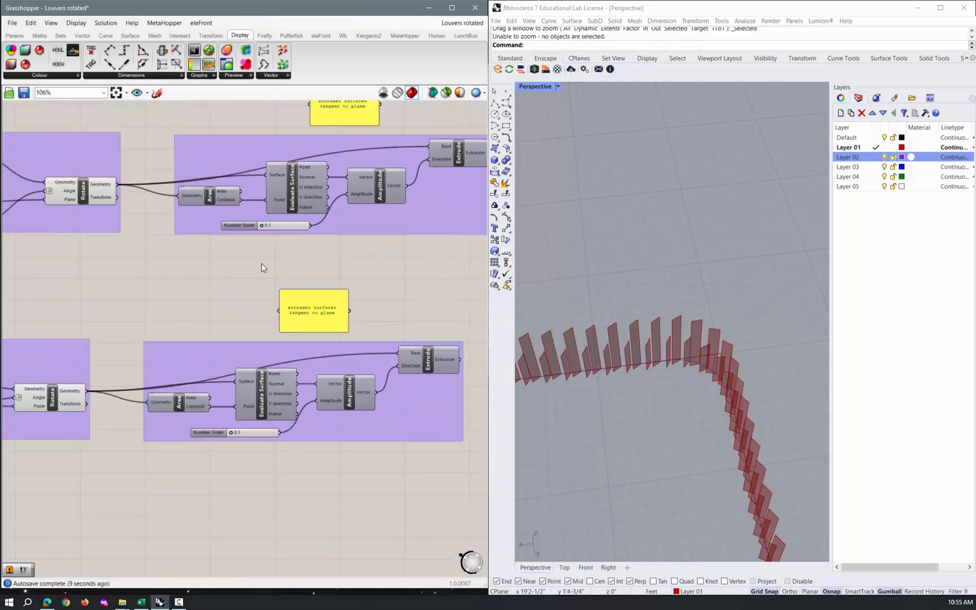
{"action": "scroll", "coordinate": [248, 260], "scroll_direction": "down", "scroll_amount": 2}
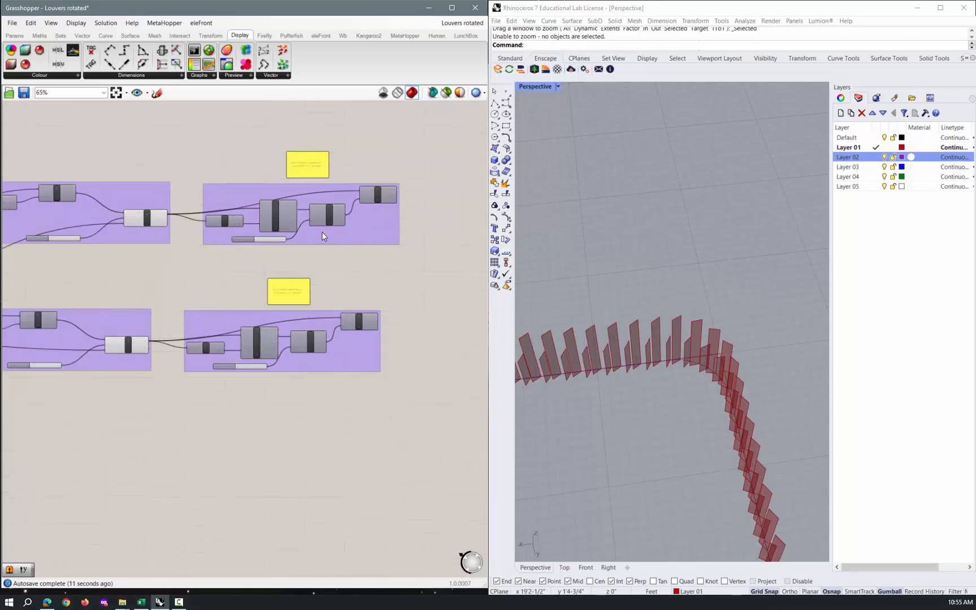
{"action": "right_click", "coordinate": [379, 193]}
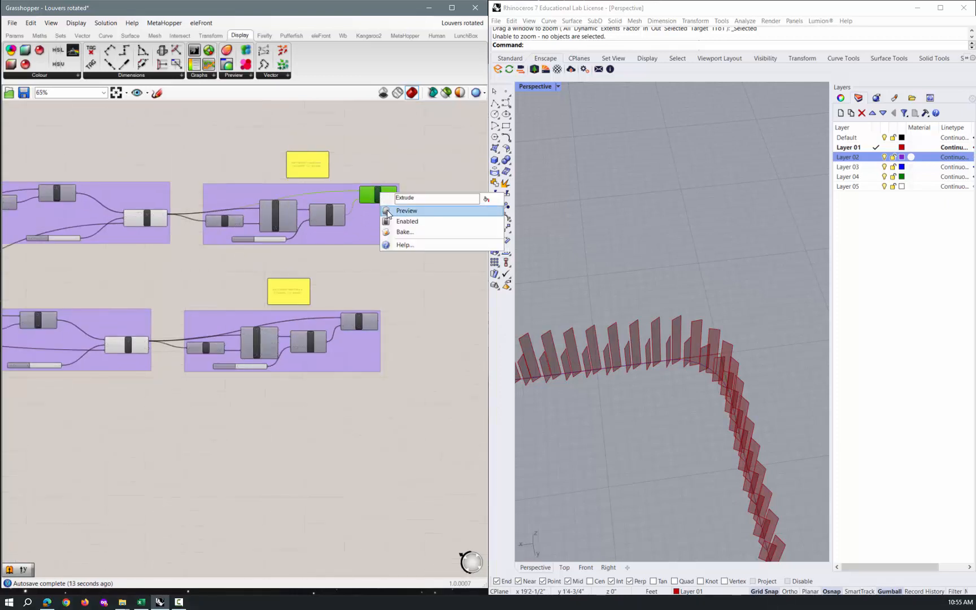
{"action": "left_click", "coordinate": [388, 212]}
{"action": "right_click", "coordinate": [358, 321]}
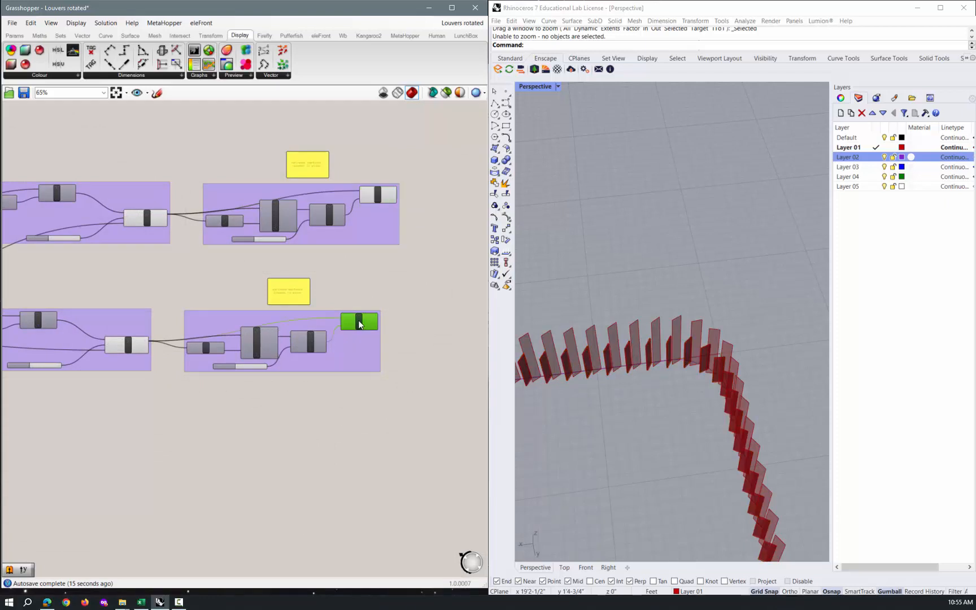
{"action": "left_click", "coordinate": [389, 338]}
{"action": "left_click", "coordinate": [406, 294]}
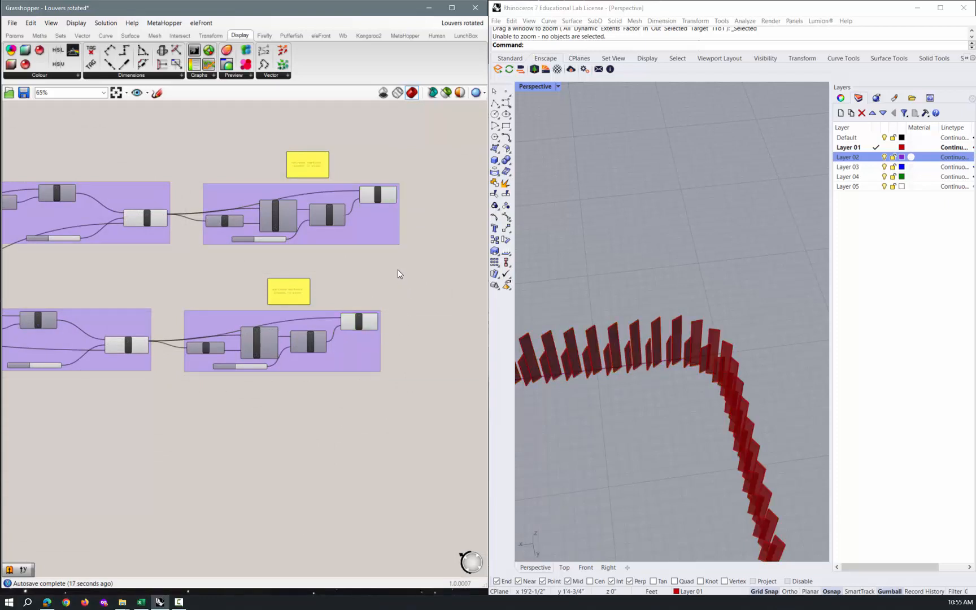
Disable every component of the second louver definition, including both branches and the range group.
{"action": "scroll", "coordinate": [394, 267], "scroll_direction": "down", "scroll_amount": 5}
{"action": "left_click_drag", "start_coordinate": [428, 215], "coordinate": [96, 337]}
{"action": "middle_click", "coordinate": [207, 281]}
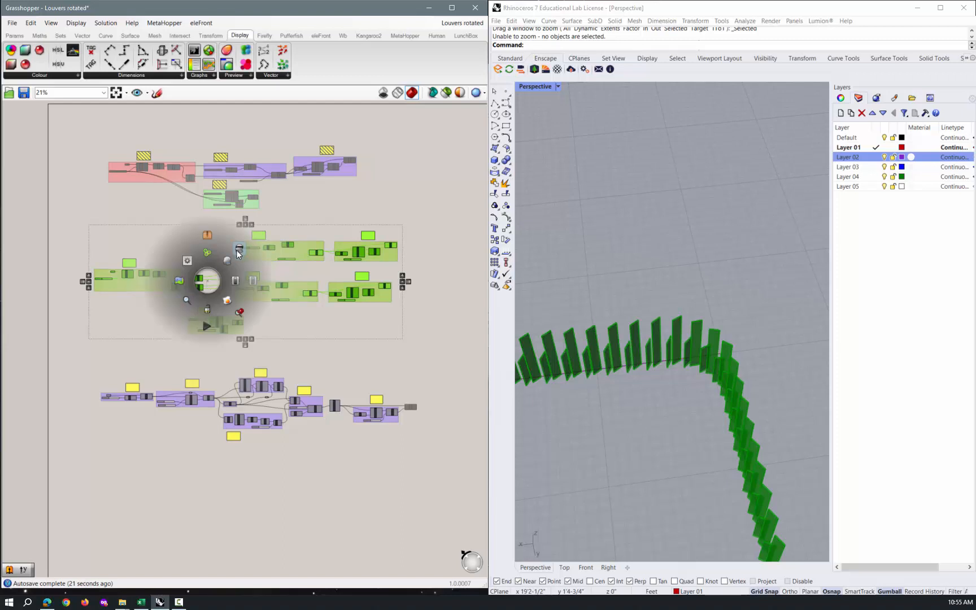
{"action": "left_click", "coordinate": [250, 281]}
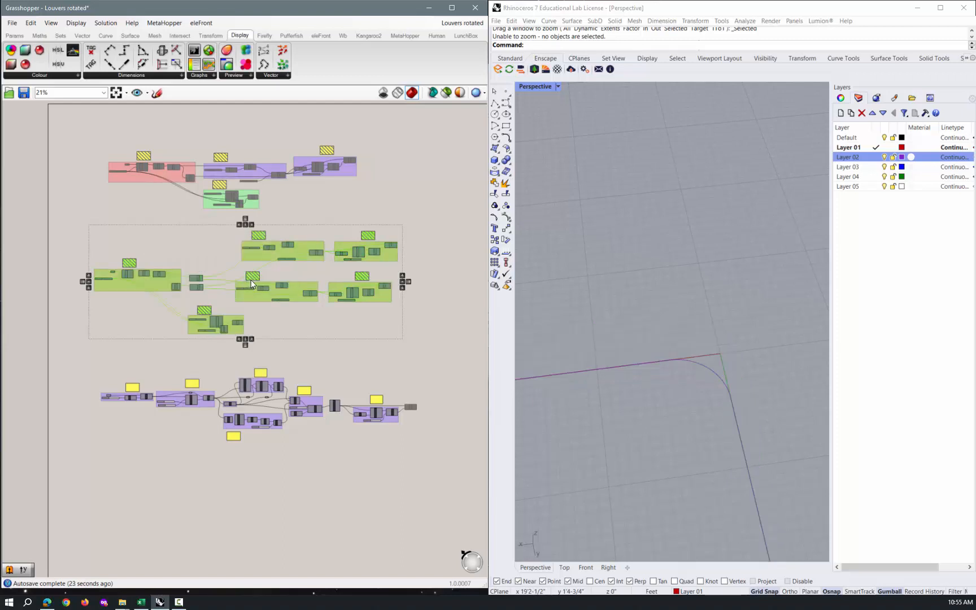
{"action": "left_click", "coordinate": [396, 313]}
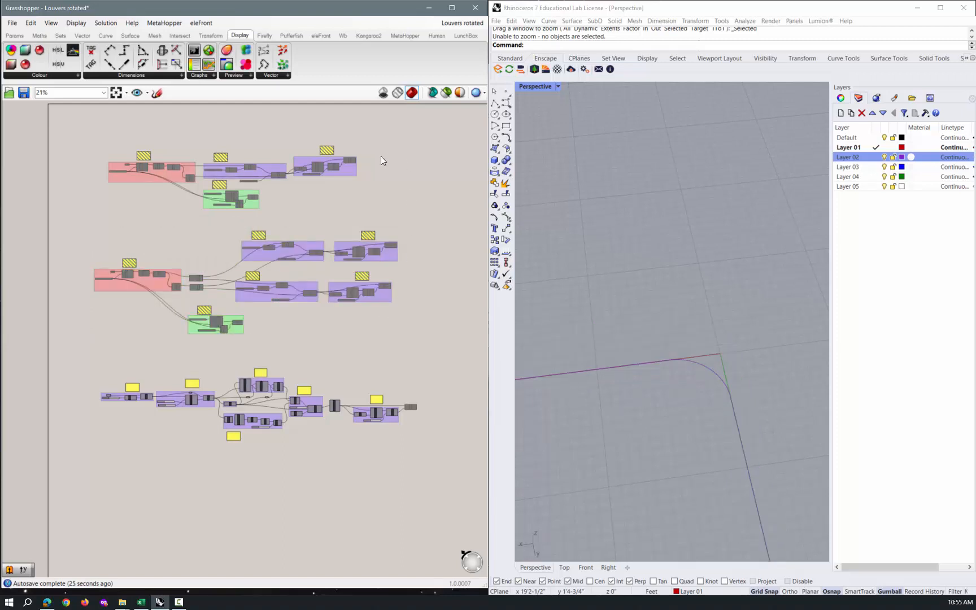
Turn on the previews of the Curve parameter and the Extrude component at the start of the third definition.
{"action": "scroll", "coordinate": [380, 155], "scroll_direction": "down", "scroll_amount": 3}
{"action": "scroll", "coordinate": [321, 292], "scroll_direction": "up", "scroll_amount": 2}
{"action": "scroll", "coordinate": [317, 293], "scroll_direction": "up", "scroll_amount": 3}
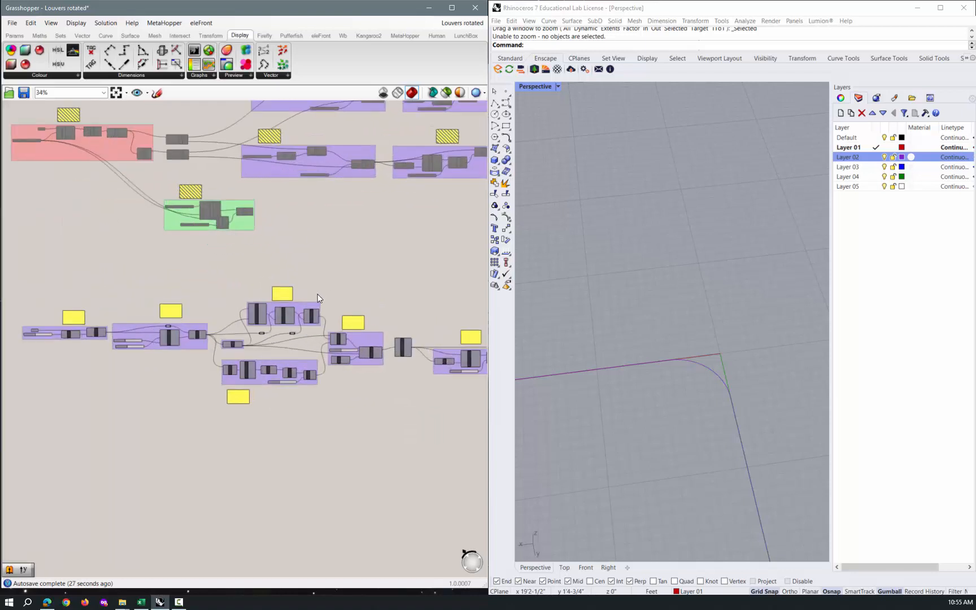
{"action": "scroll", "coordinate": [32, 333], "scroll_direction": "up", "scroll_amount": 4}
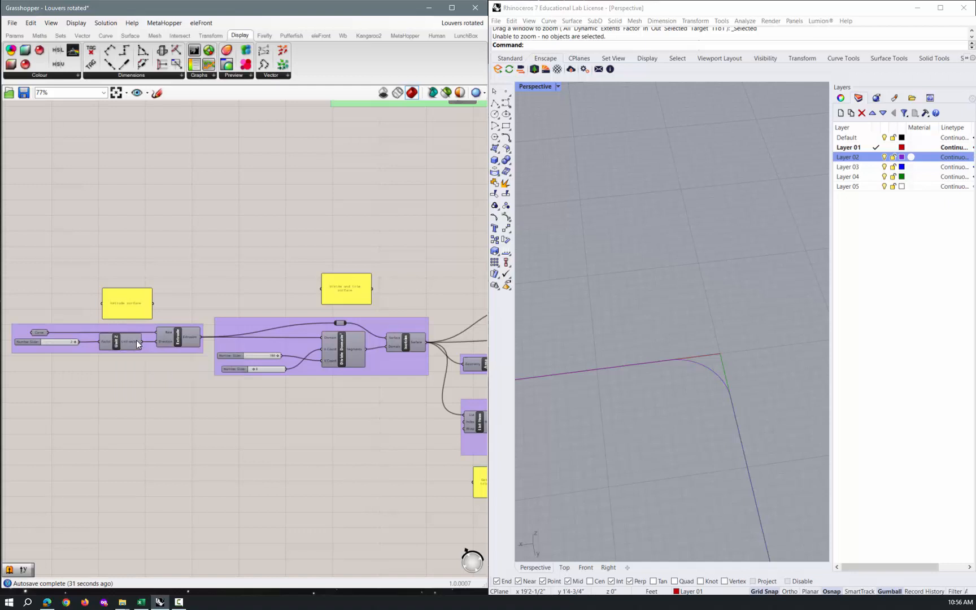
{"action": "right_click", "coordinate": [41, 332]}
{"action": "left_click", "coordinate": [56, 351]}
{"action": "left_click", "coordinate": [183, 341]}
{"action": "right_click", "coordinate": [183, 341]}
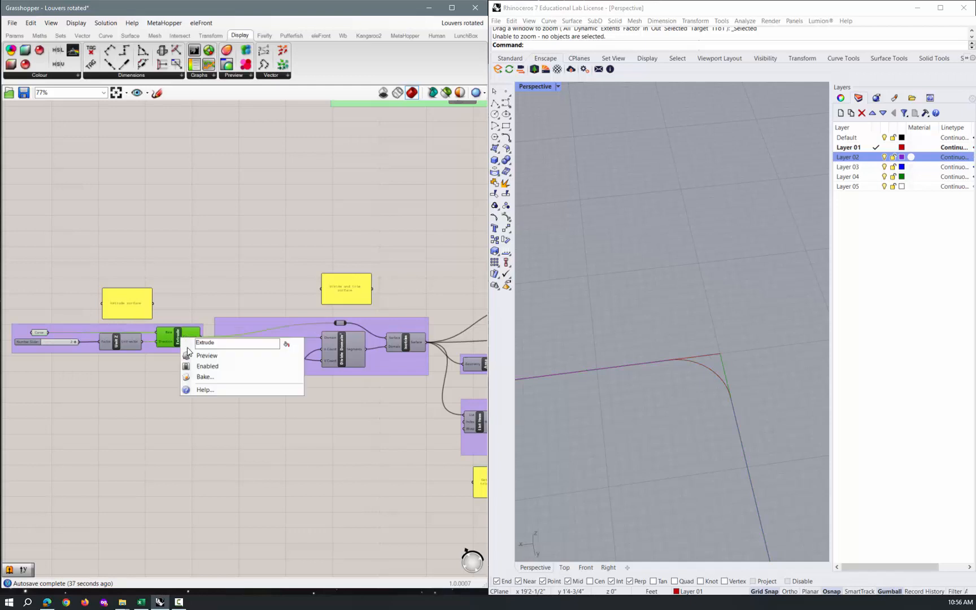
{"action": "left_click", "coordinate": [214, 355]}
{"action": "right_click_drag", "start_coordinate": [664, 392], "coordinate": [664, 335]}
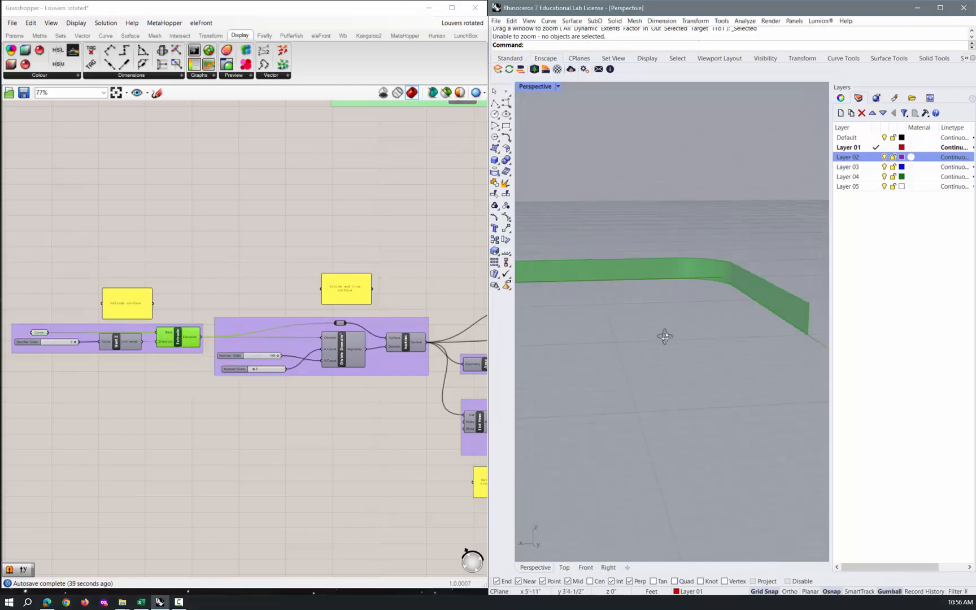
Turn on the preview of the Isotrim component in the divide and trim group and view the panelled surface.
{"action": "scroll", "coordinate": [343, 367], "scroll_direction": "down", "scroll_amount": 2}
{"action": "scroll", "coordinate": [346, 350], "scroll_direction": "up", "scroll_amount": 4}
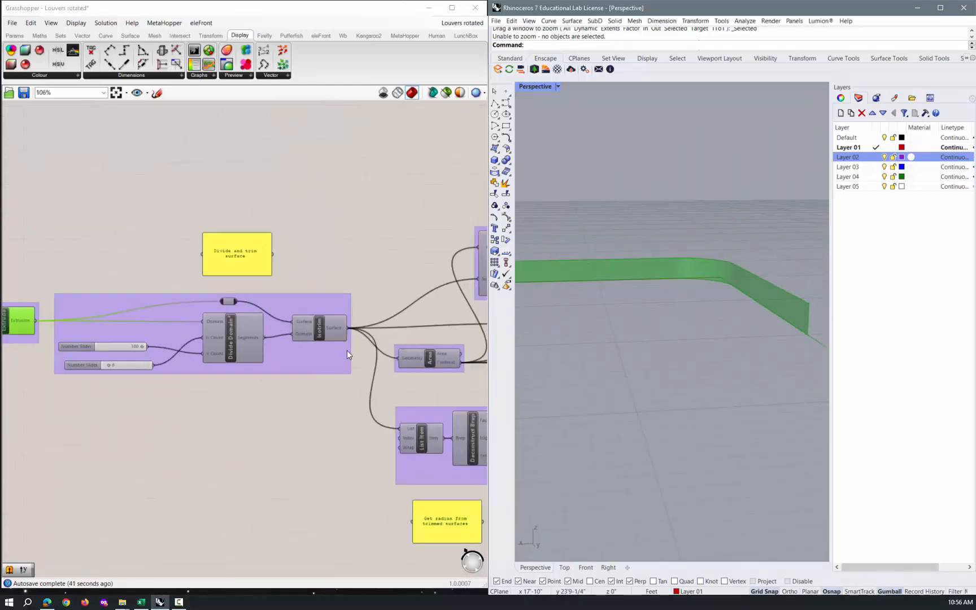
{"action": "left_click", "coordinate": [323, 327]}
{"action": "right_click", "coordinate": [322, 327]}
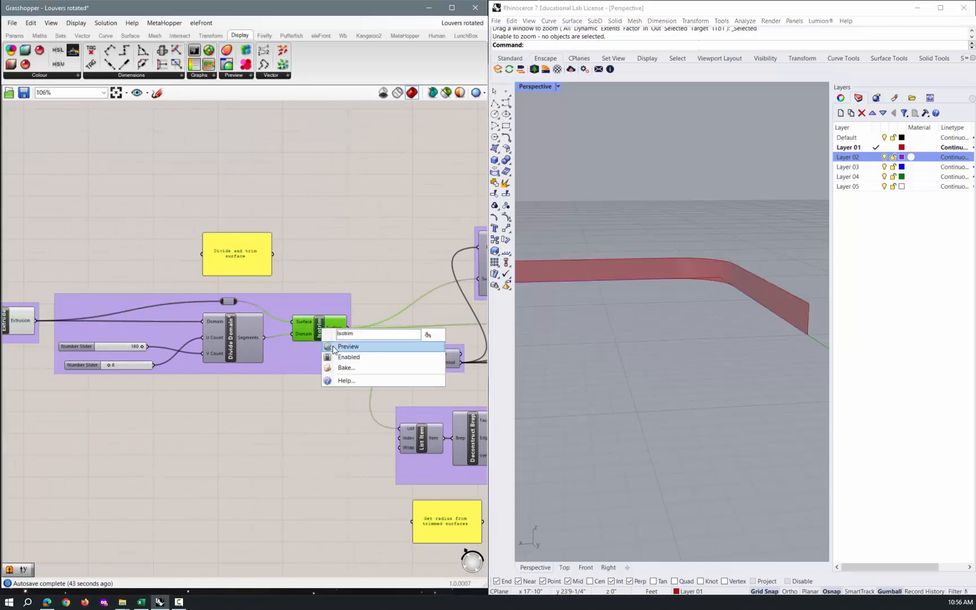
{"action": "left_click", "coordinate": [325, 346]}
{"action": "scroll", "coordinate": [605, 259], "scroll_direction": "up", "scroll_amount": 5}
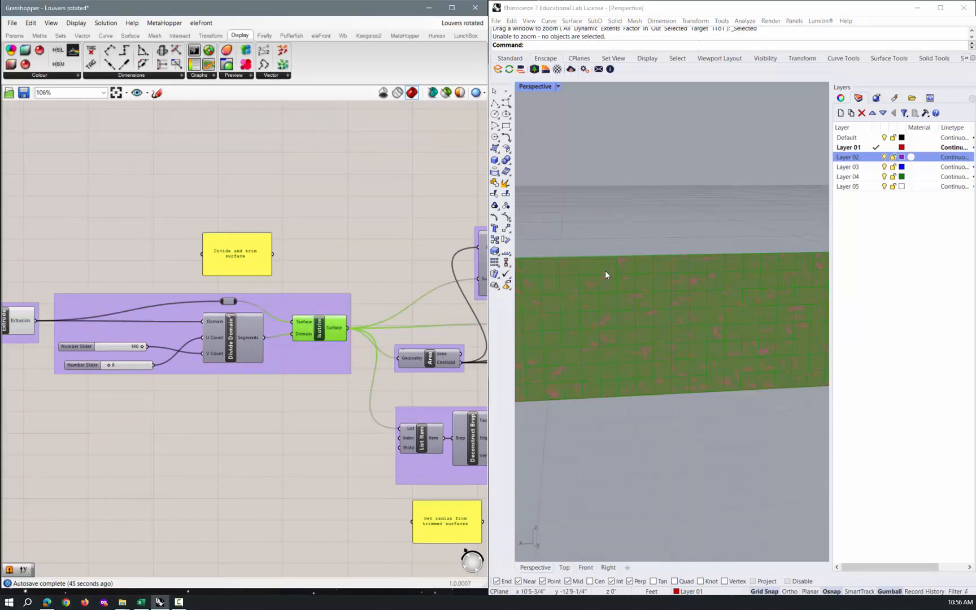
{"action": "scroll", "coordinate": [605, 275], "scroll_direction": "down", "scroll_amount": 3}
Turn off the preview of the third definition's surface-extrusion group.
{"action": "scroll", "coordinate": [380, 350], "scroll_direction": "down", "scroll_amount": 4}
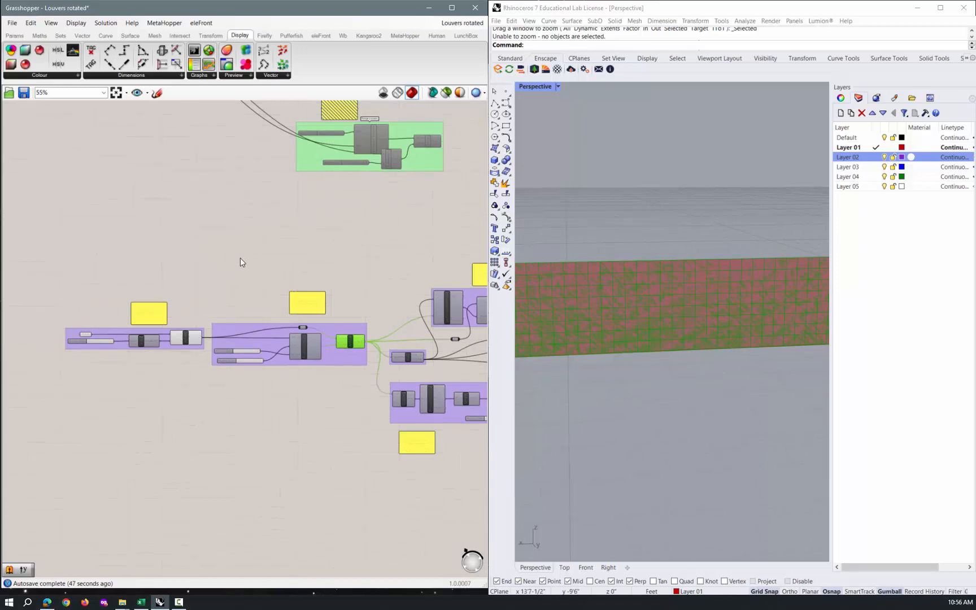
{"action": "left_click_drag", "start_coordinate": [256, 258], "coordinate": [144, 348]}
{"action": "middle_click", "coordinate": [119, 382]}
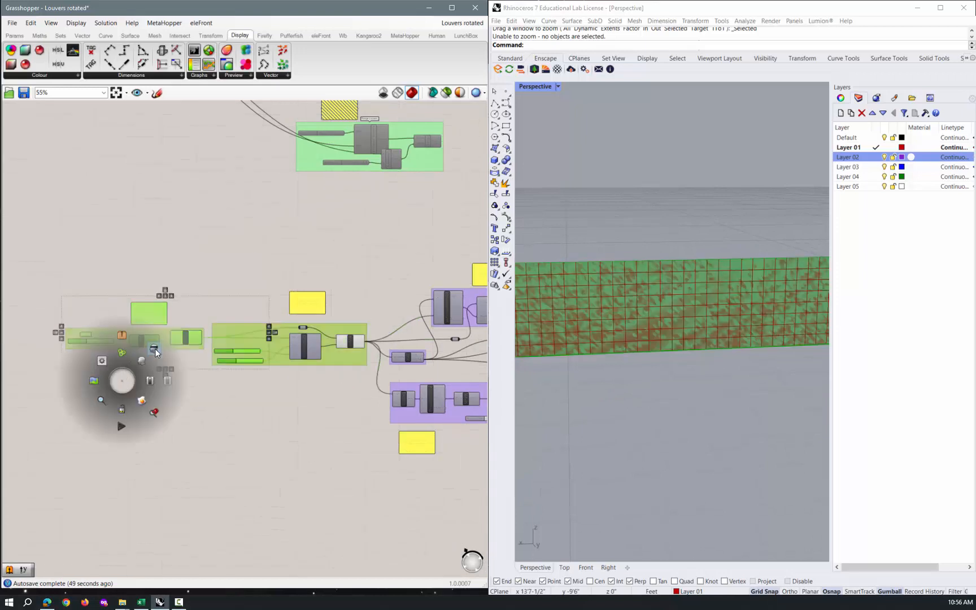
{"action": "left_click", "coordinate": [154, 348]}
Turn on the preview of the Area component fed by Isotrim and view the panel centroids around the curved corner.
{"action": "scroll", "coordinate": [429, 340], "scroll_direction": "down", "scroll_amount": 3}
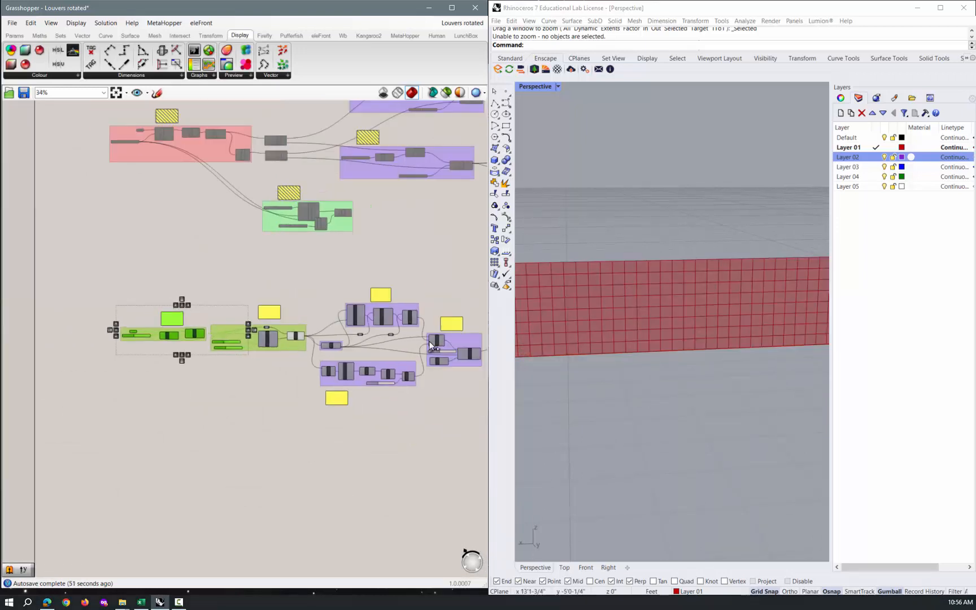
{"action": "scroll", "coordinate": [429, 341], "scroll_direction": "up", "scroll_amount": 3}
{"action": "scroll", "coordinate": [350, 344], "scroll_direction": "up", "scroll_amount": 2}
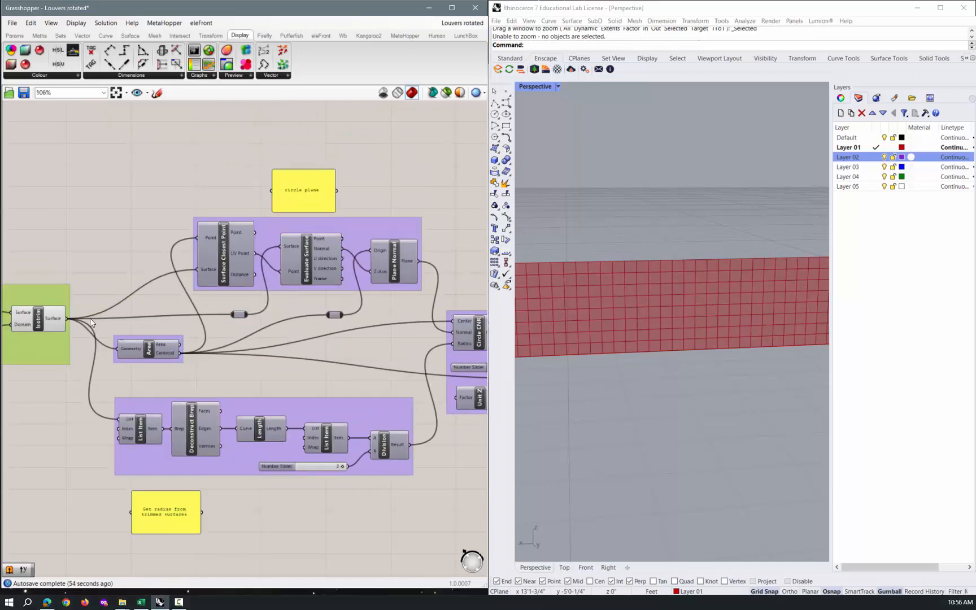
{"action": "left_click", "coordinate": [151, 354]}
{"action": "right_click", "coordinate": [150, 354]}
{"action": "left_click", "coordinate": [170, 368]}
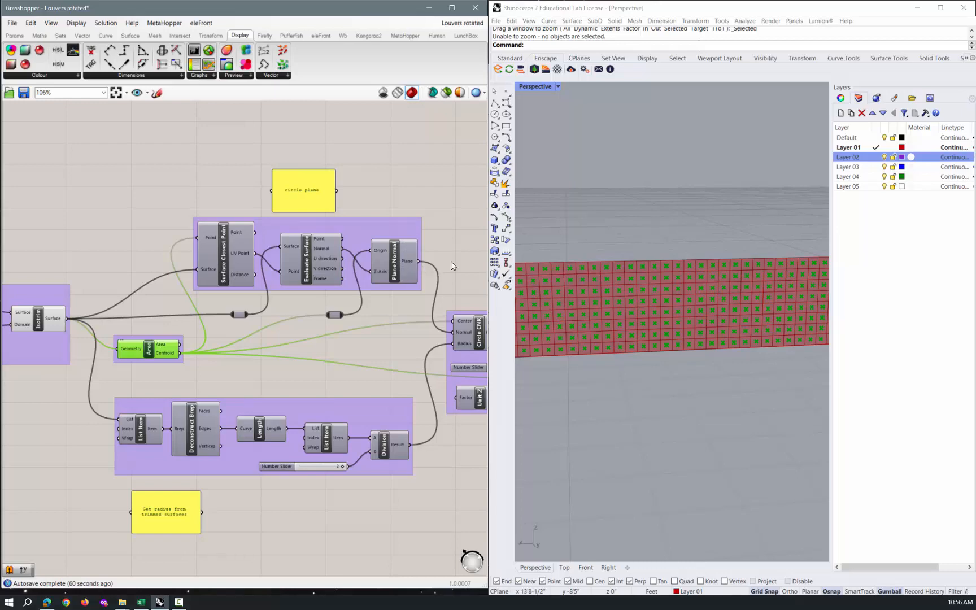
{"action": "scroll", "coordinate": [647, 256], "scroll_direction": "down", "scroll_amount": 9}
{"action": "right_click_drag", "start_coordinate": [648, 257], "coordinate": [656, 293]}
{"action": "scroll", "coordinate": [716, 327], "scroll_direction": "up", "scroll_amount": 9}
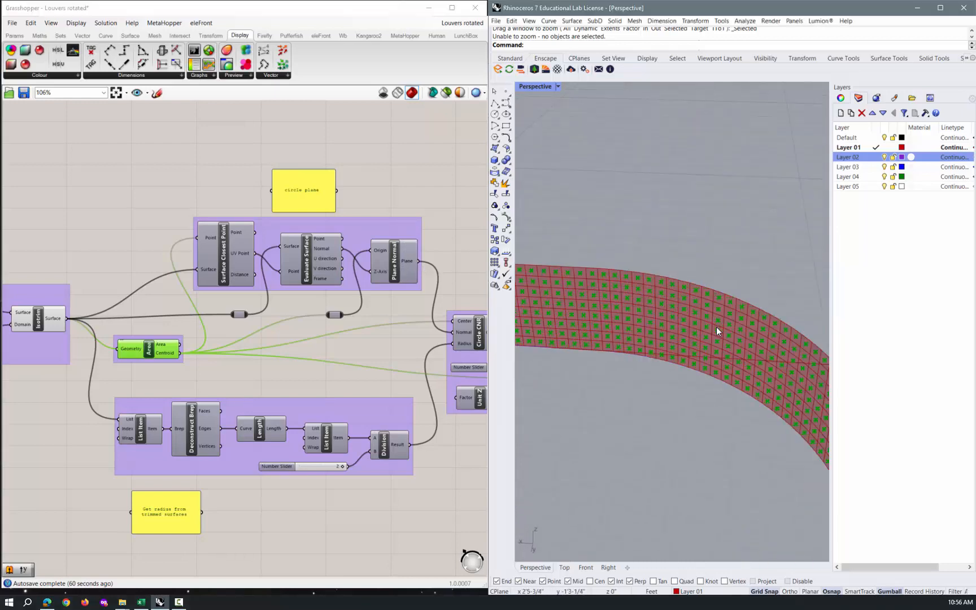
{"action": "scroll", "coordinate": [716, 326], "scroll_direction": "up", "scroll_amount": 2}
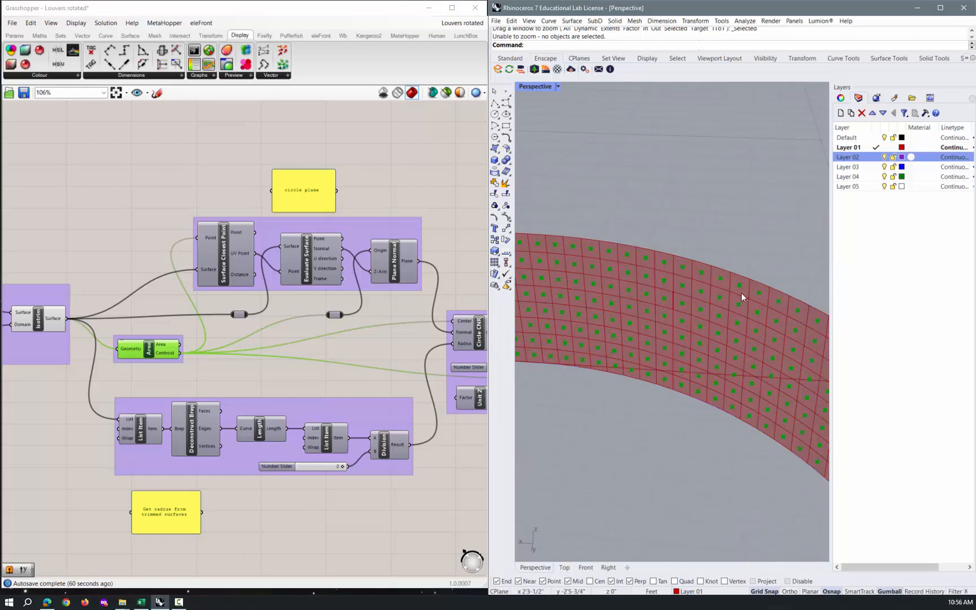
Turn on the preview of the Circle CNR component and view the circles on the panels.
{"action": "scroll", "coordinate": [224, 287], "scroll_direction": "down", "scroll_amount": 4}
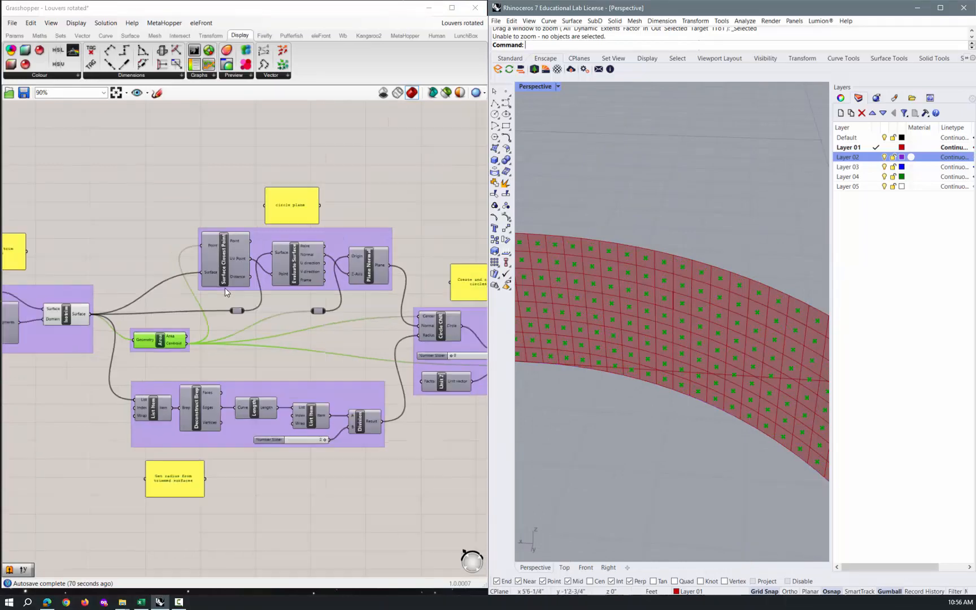
{"action": "scroll", "coordinate": [255, 267], "scroll_direction": "up", "scroll_amount": 4}
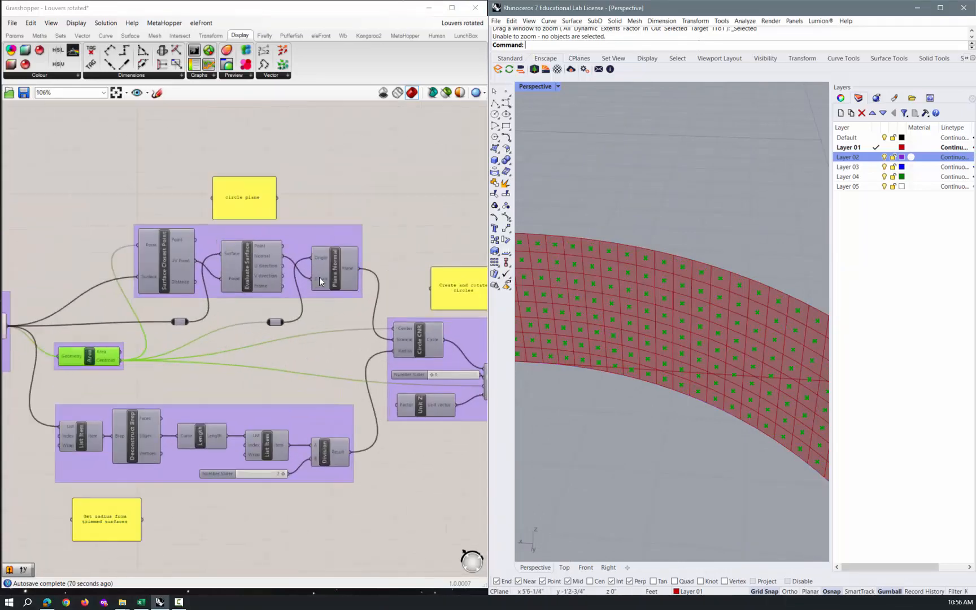
{"action": "left_click", "coordinate": [422, 339]}
{"action": "right_click", "coordinate": [423, 340]}
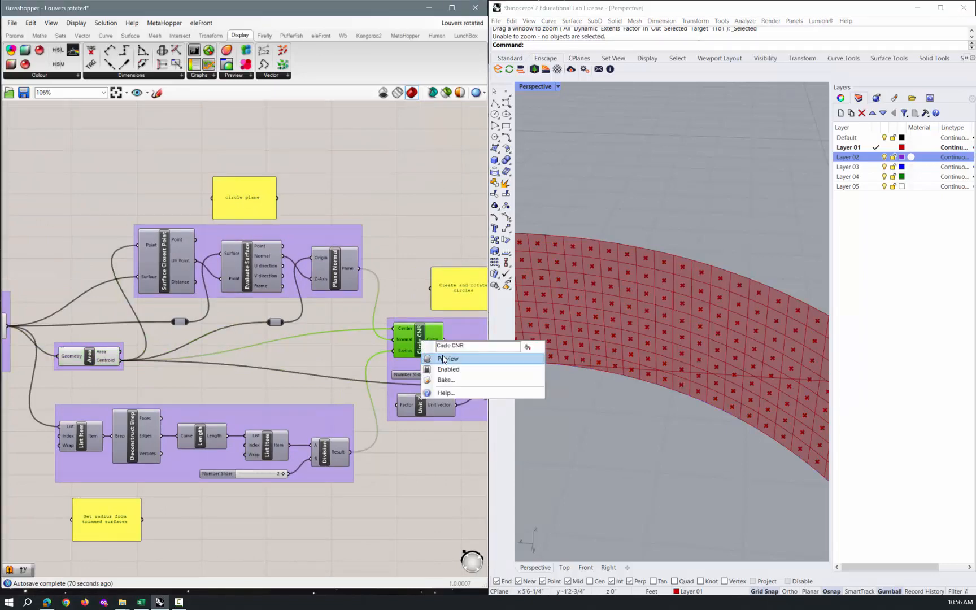
{"action": "left_click", "coordinate": [443, 359]}
{"action": "scroll", "coordinate": [633, 343], "scroll_direction": "up", "scroll_amount": 4}
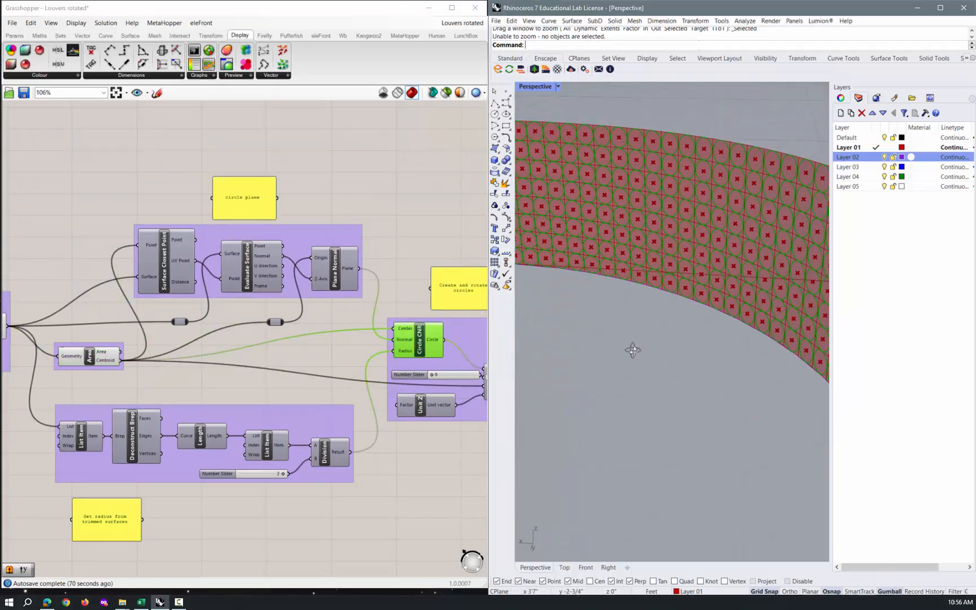
{"action": "scroll", "coordinate": [633, 351], "scroll_direction": "up", "scroll_amount": 3}
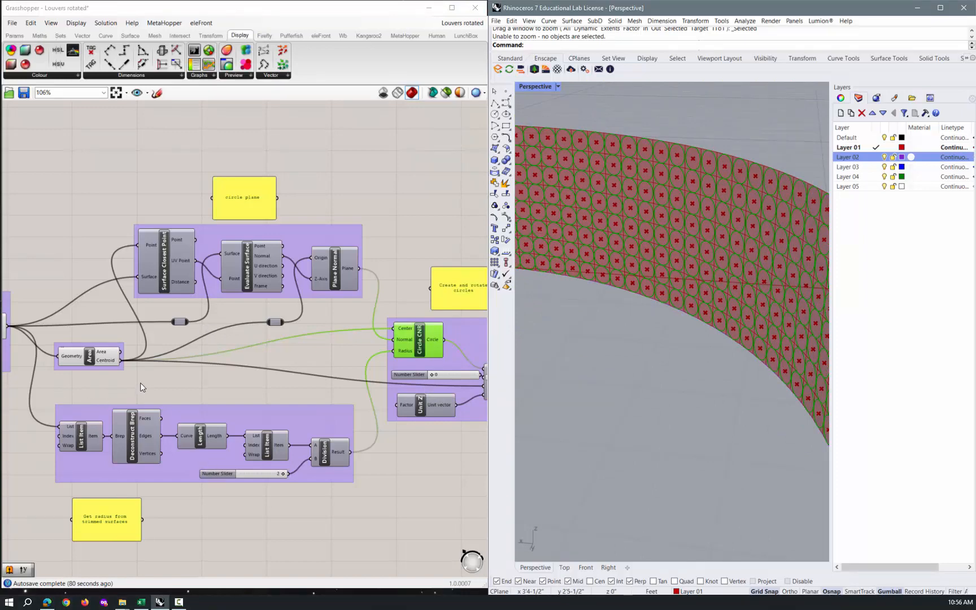
Examine how the circle plane group and the radius group feed the Circle CNR component.
{"action": "scroll", "coordinate": [371, 387], "scroll_direction": "down", "scroll_amount": 3}
{"action": "scroll", "coordinate": [122, 355], "scroll_direction": "up", "scroll_amount": 3}
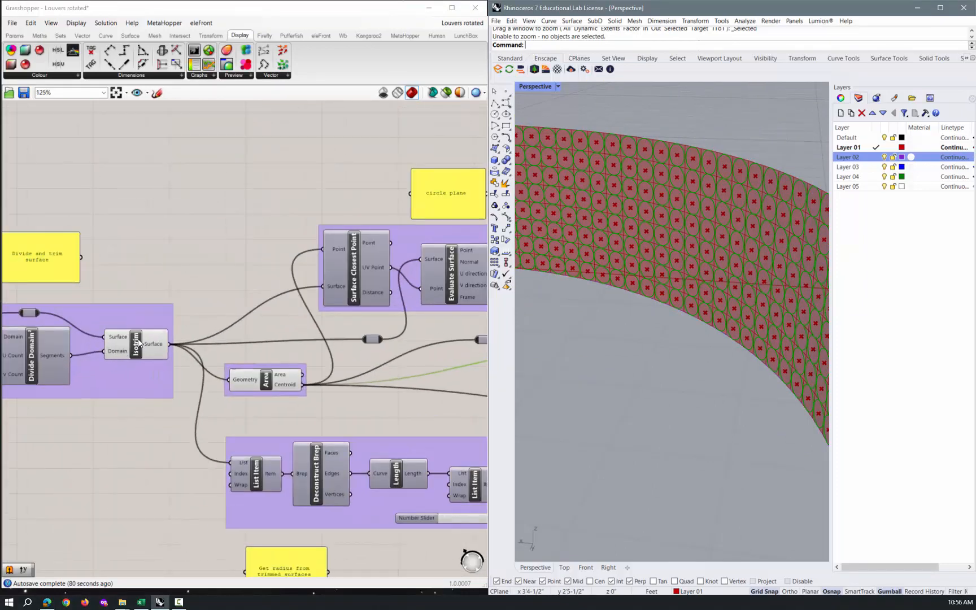
{"action": "scroll", "coordinate": [136, 345], "scroll_direction": "down", "scroll_amount": 3}
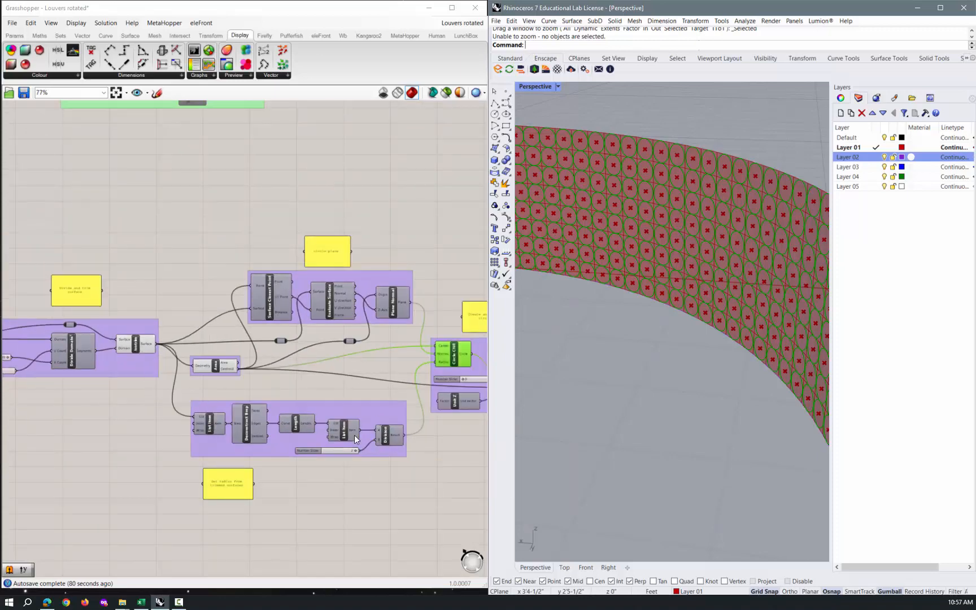
{"action": "scroll", "coordinate": [354, 434], "scroll_direction": "up", "scroll_amount": 3}
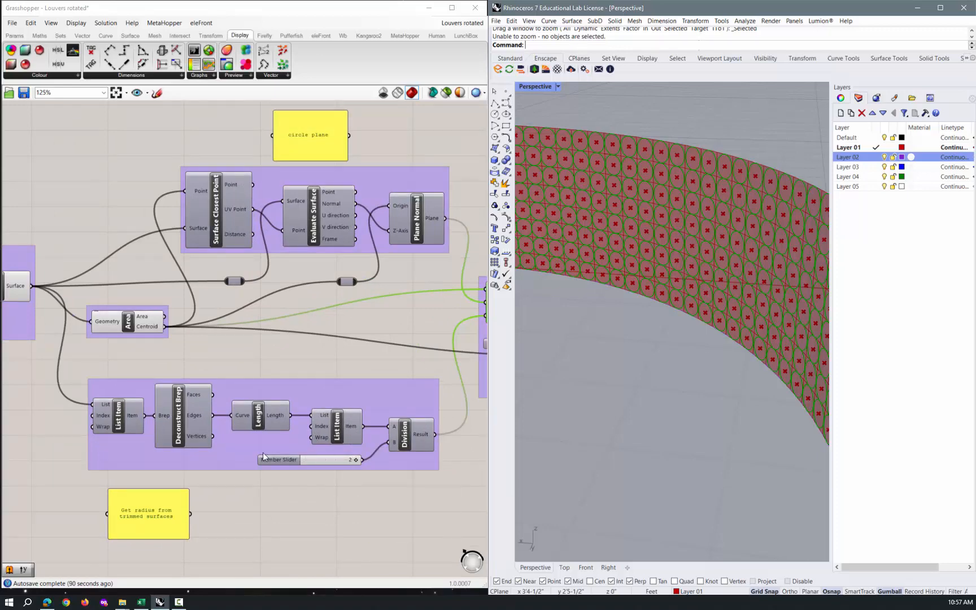
{"action": "scroll", "coordinate": [206, 451], "scroll_direction": "down", "scroll_amount": 2}
{"action": "scroll", "coordinate": [700, 255], "scroll_direction": "up", "scroll_amount": 4}
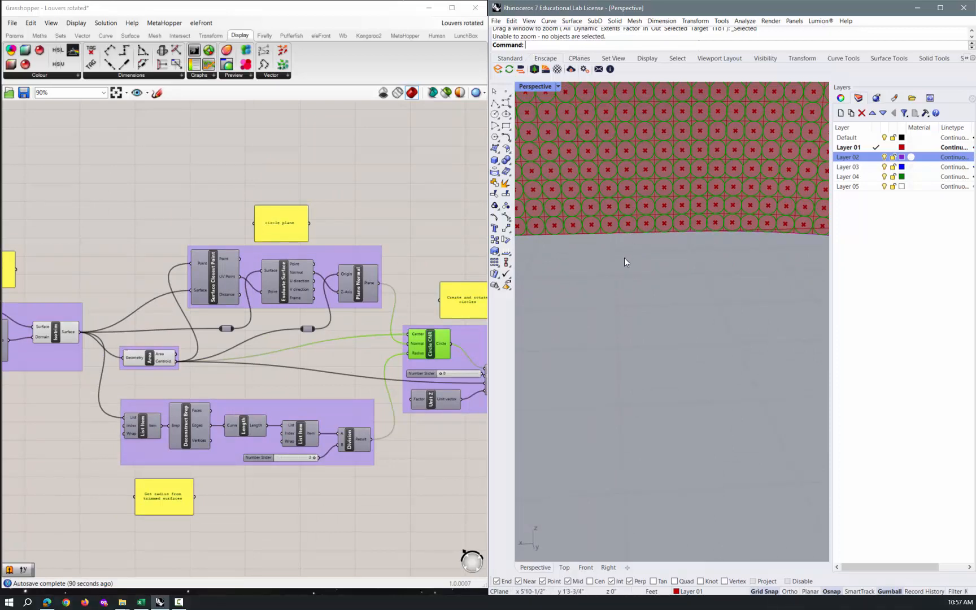
Set the angle slider of the Rotate 3D component in the create and rotate circles group to 78.
{"action": "scroll", "coordinate": [246, 364], "scroll_direction": "down", "scroll_amount": 3}
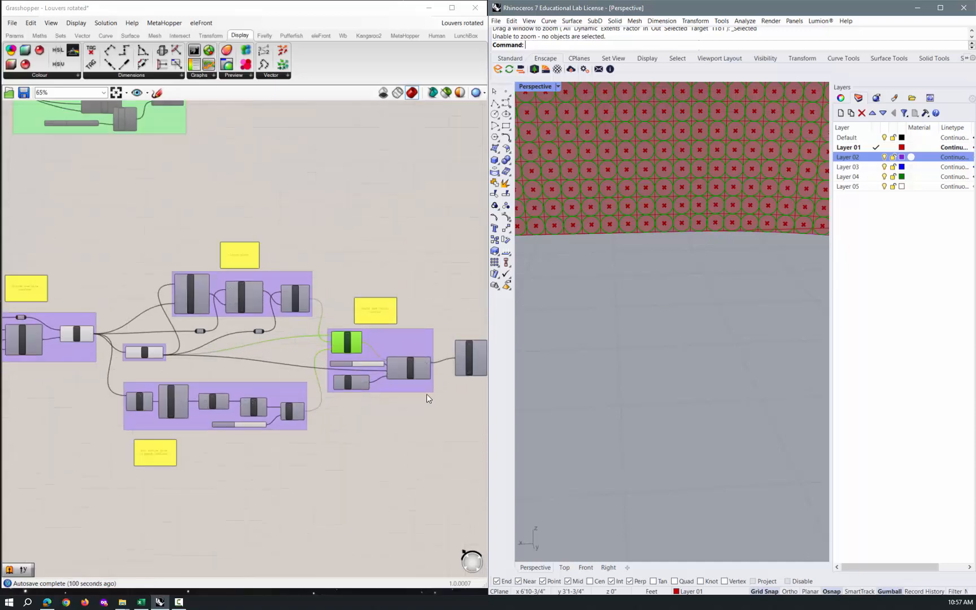
{"action": "scroll", "coordinate": [426, 392], "scroll_direction": "up", "scroll_amount": 2}
{"action": "scroll", "coordinate": [426, 392], "scroll_direction": "up", "scroll_amount": 2}
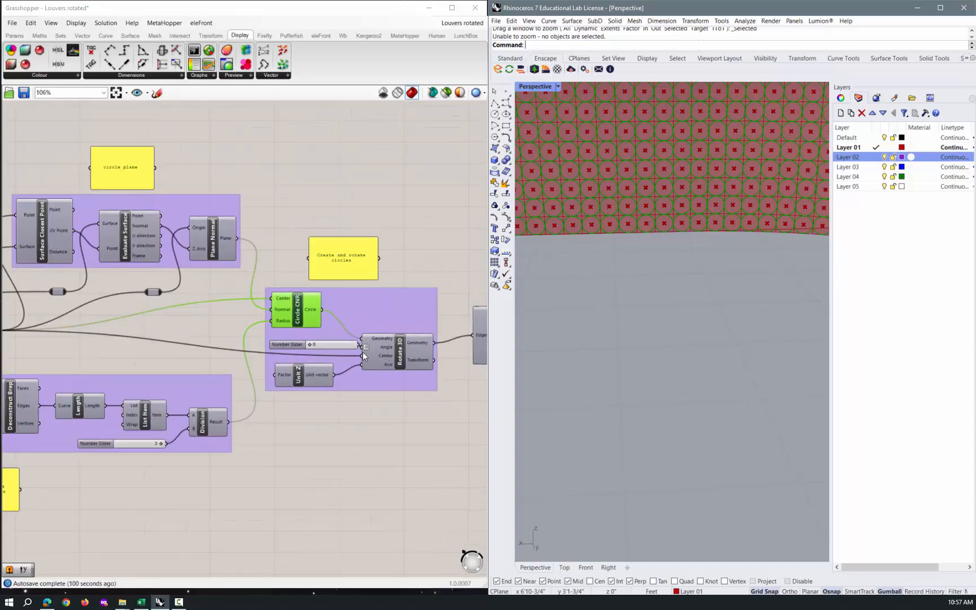
{"action": "left_click", "coordinate": [310, 345]}
{"action": "left_click_drag", "start_coordinate": [312, 345], "coordinate": [335, 348]}
{"action": "scroll", "coordinate": [387, 351], "scroll_direction": "down", "scroll_amount": 1}
{"action": "scroll", "coordinate": [385, 350], "scroll_direction": "up", "scroll_amount": 1}
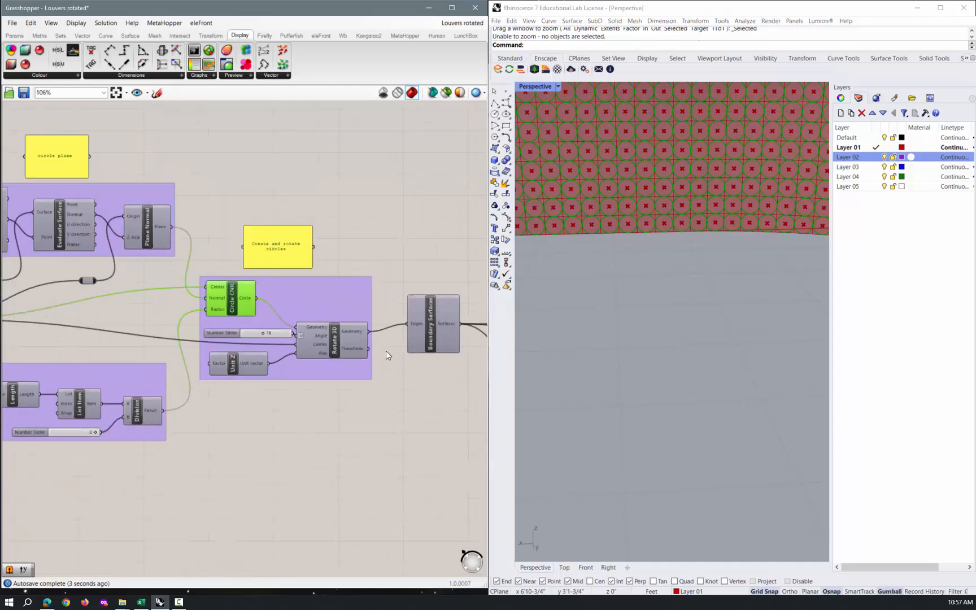
Turn on the preview of the Rotate 3D component and view the rotated circles over the panelled surface.
{"action": "left_click", "coordinate": [336, 340]}
{"action": "right_click", "coordinate": [336, 339]}
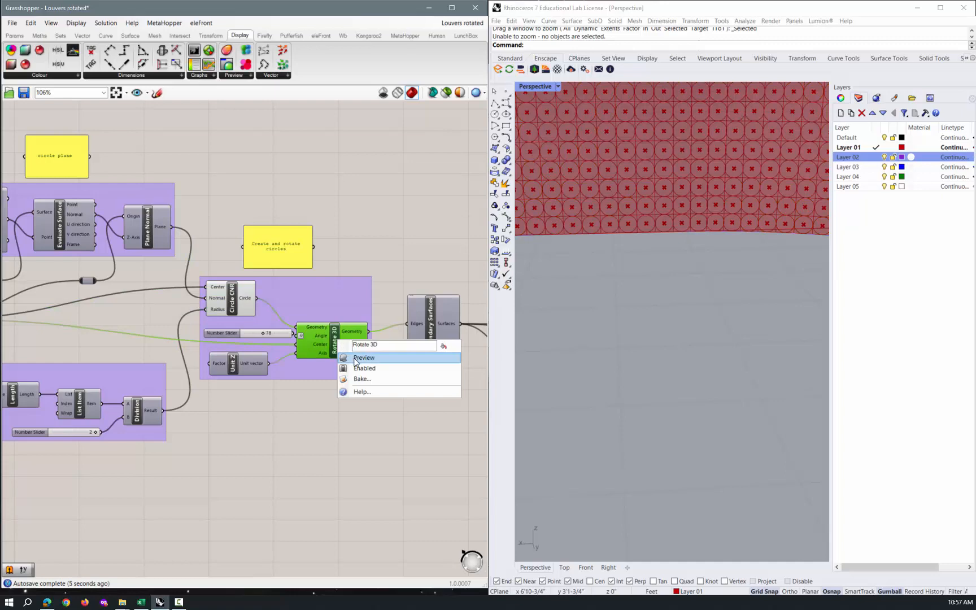
{"action": "left_click", "coordinate": [361, 360]}
{"action": "scroll", "coordinate": [551, 314], "scroll_direction": "down", "scroll_amount": 3}
{"action": "right_click_drag", "start_coordinate": [651, 276], "coordinate": [636, 296]}
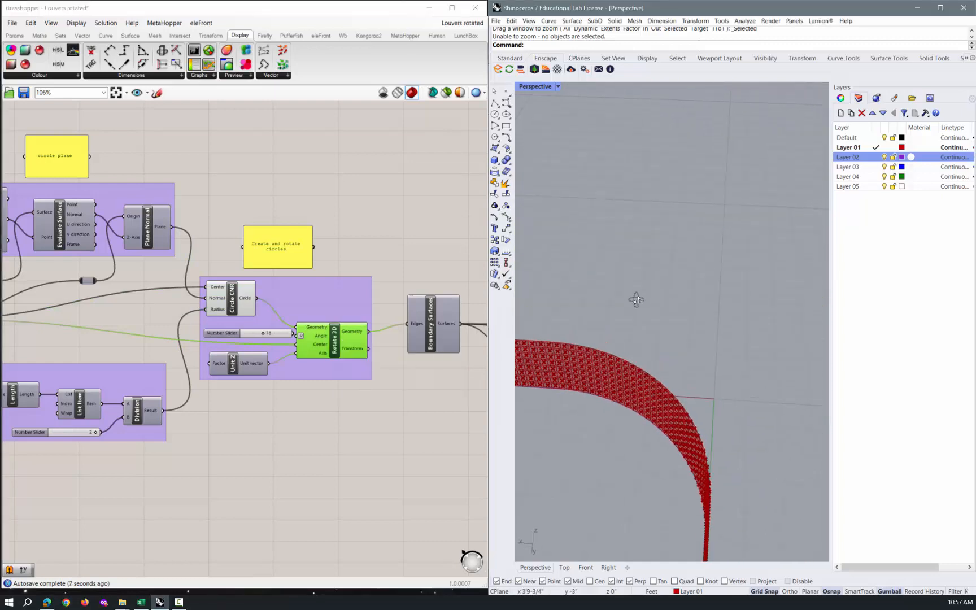
Turn off the preview of the components from Isotrim to Circle CNR and view only the rotated circles around the corner.
{"action": "scroll", "coordinate": [344, 243], "scroll_direction": "down", "scroll_amount": 2}
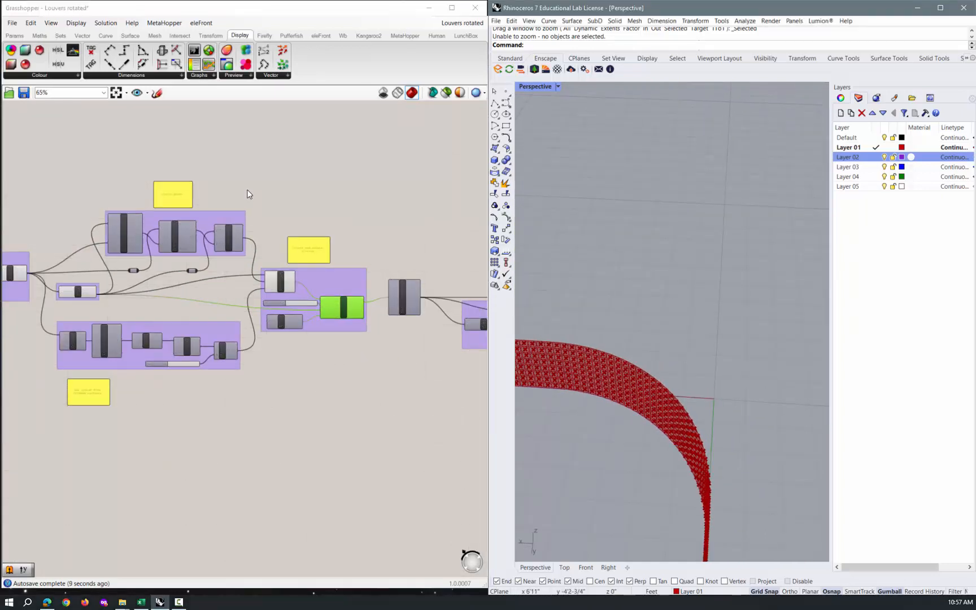
{"action": "left_click_drag", "start_coordinate": [284, 163], "coordinate": [13, 408]}
{"action": "middle_click", "coordinate": [227, 402]}
{"action": "left_click", "coordinate": [261, 374]}
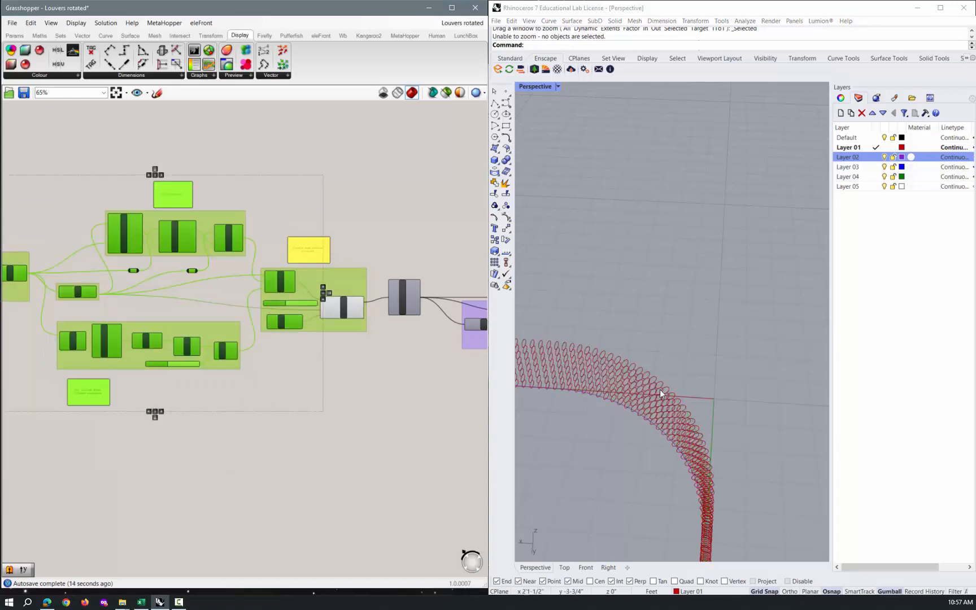
{"action": "right_click_drag", "start_coordinate": [709, 360], "coordinate": [721, 310]}
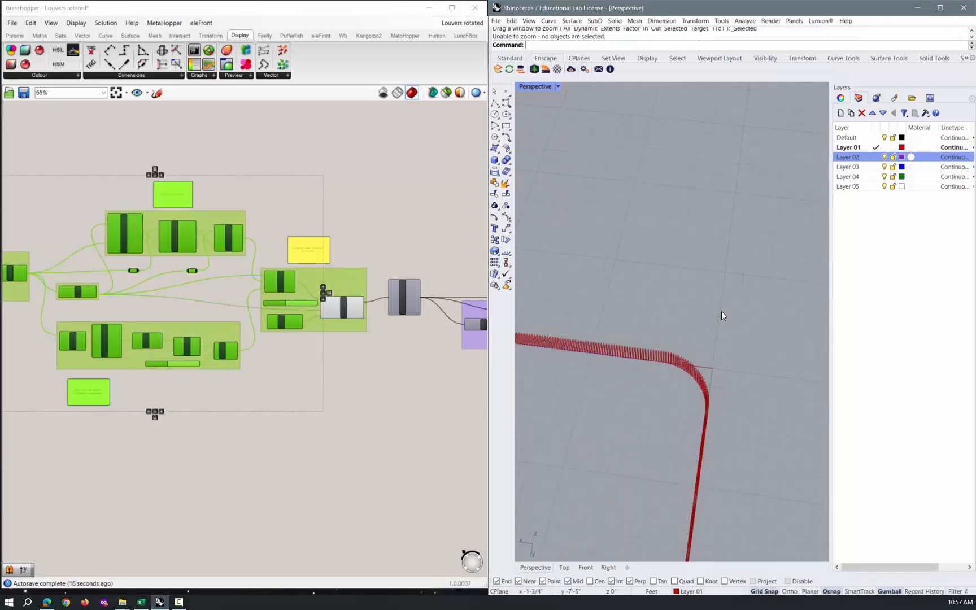
{"action": "scroll", "coordinate": [686, 307], "scroll_direction": "up", "scroll_amount": 5}
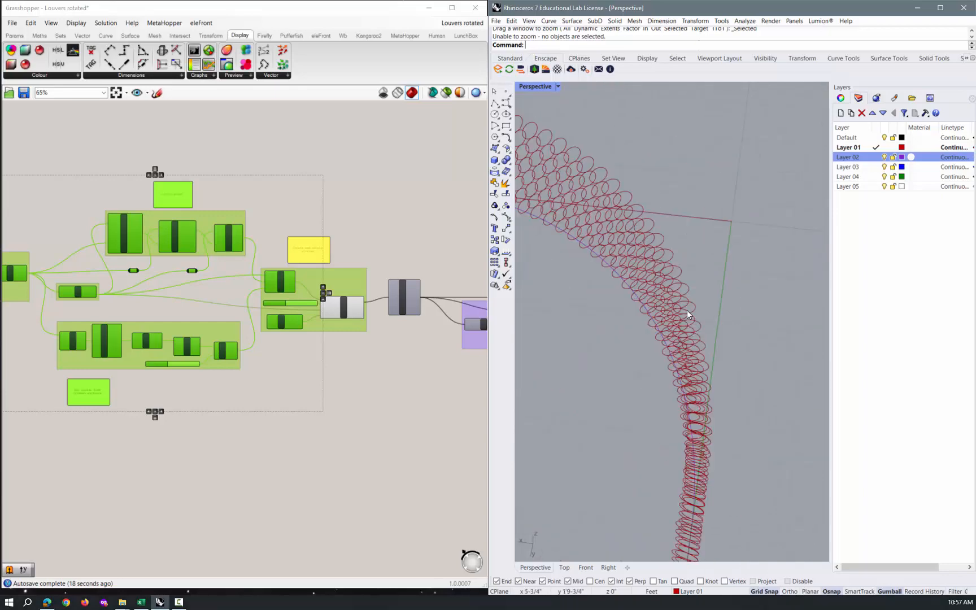
{"action": "scroll", "coordinate": [687, 311], "scroll_direction": "up", "scroll_amount": 3}
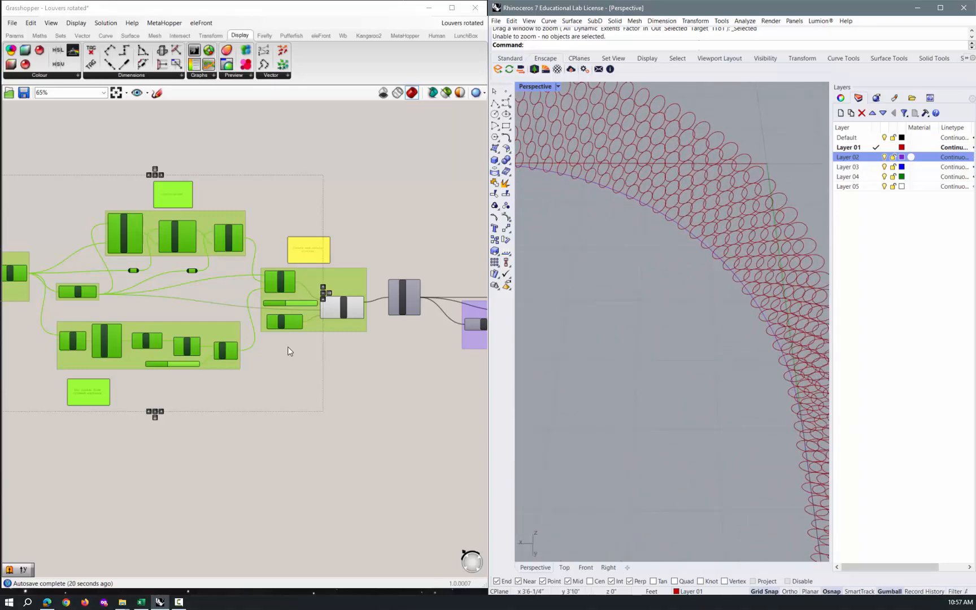
Turn on the preview of the Boundary Surfaces component fed by Rotate 3D.
{"action": "scroll", "coordinate": [286, 346], "scroll_direction": "down", "scroll_amount": 3}
{"action": "scroll", "coordinate": [263, 313], "scroll_direction": "up", "scroll_amount": 5}
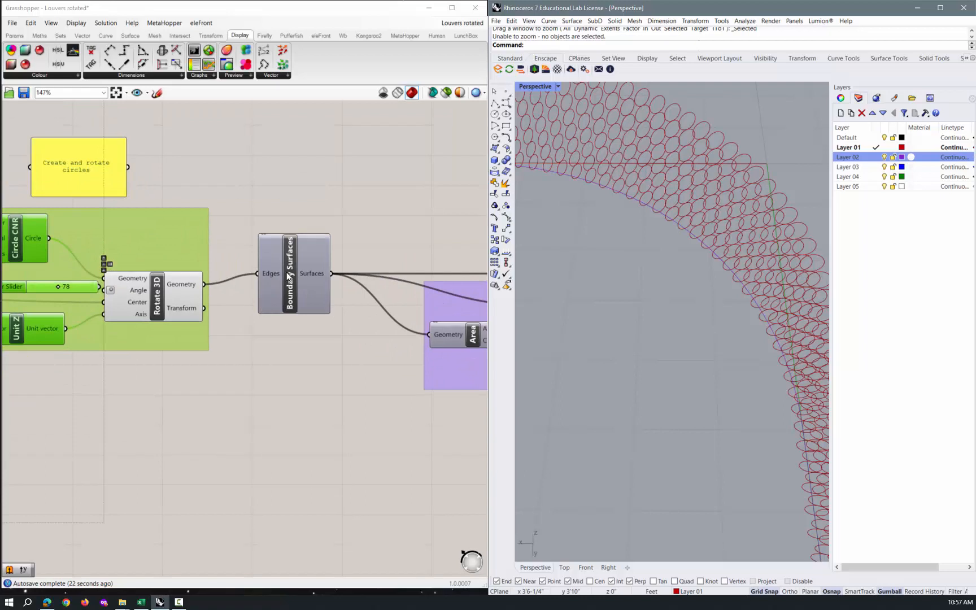
{"action": "left_click", "coordinate": [289, 273]}
{"action": "right_click", "coordinate": [289, 270]}
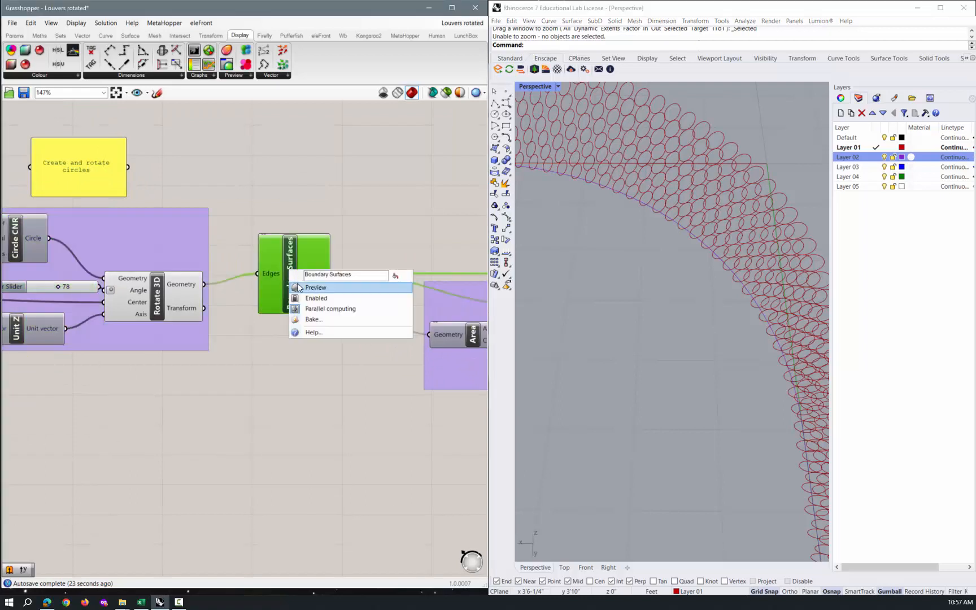
{"action": "left_click", "coordinate": [296, 283]}
{"action": "left_click", "coordinate": [297, 335]}
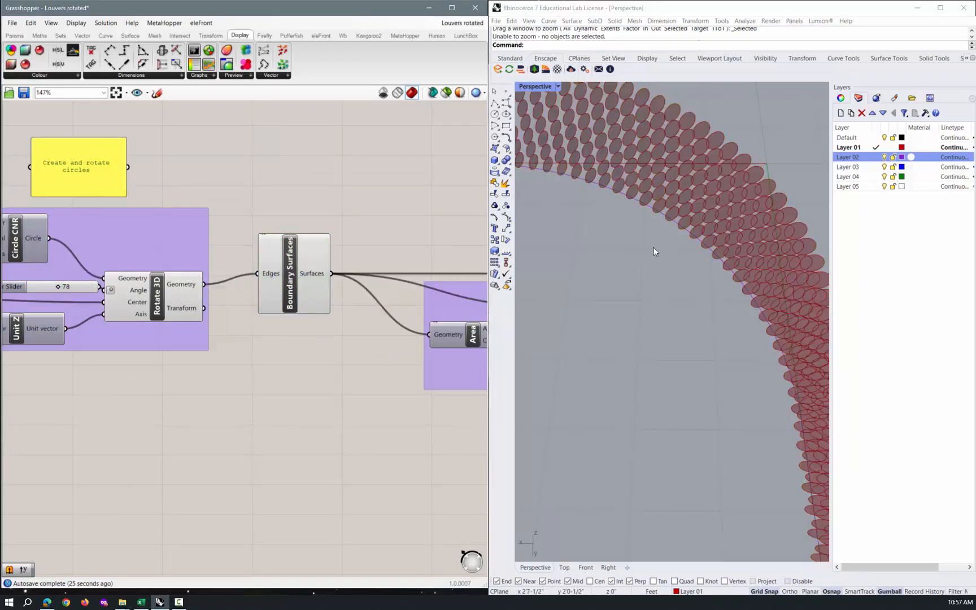
Turn off the preview of the Rotate 3D component.
{"action": "left_click", "coordinate": [158, 297]}
{"action": "right_click", "coordinate": [158, 297]}
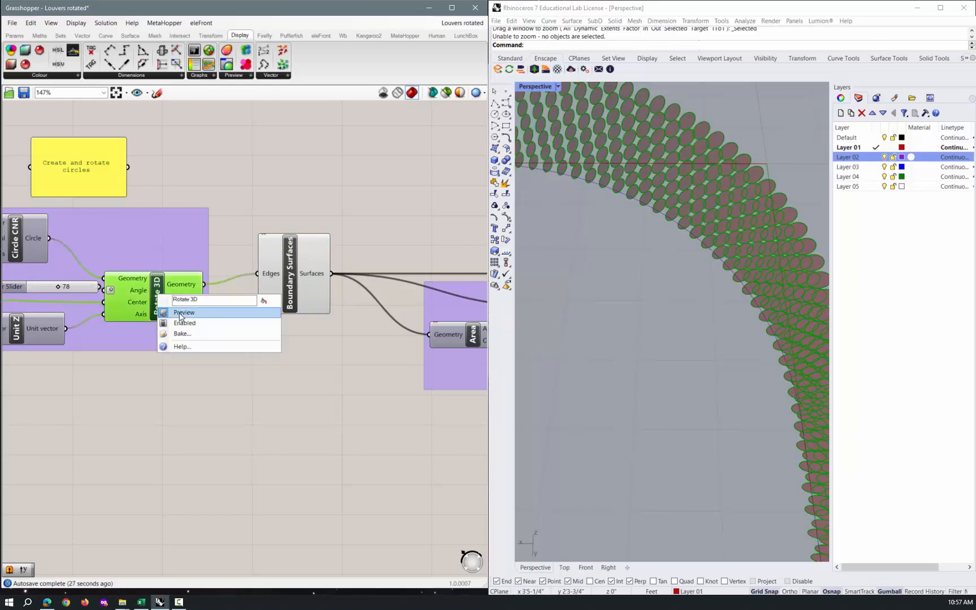
{"action": "left_click", "coordinate": [180, 316]}
Review the extrude rotated surfaces group and enable the Extrude component it feeds.
{"action": "scroll", "coordinate": [233, 338], "scroll_direction": "down", "scroll_amount": 3}
{"action": "scroll", "coordinate": [207, 366], "scroll_direction": "down", "scroll_amount": 3}
{"action": "scroll", "coordinate": [325, 363], "scroll_direction": "up", "scroll_amount": 4}
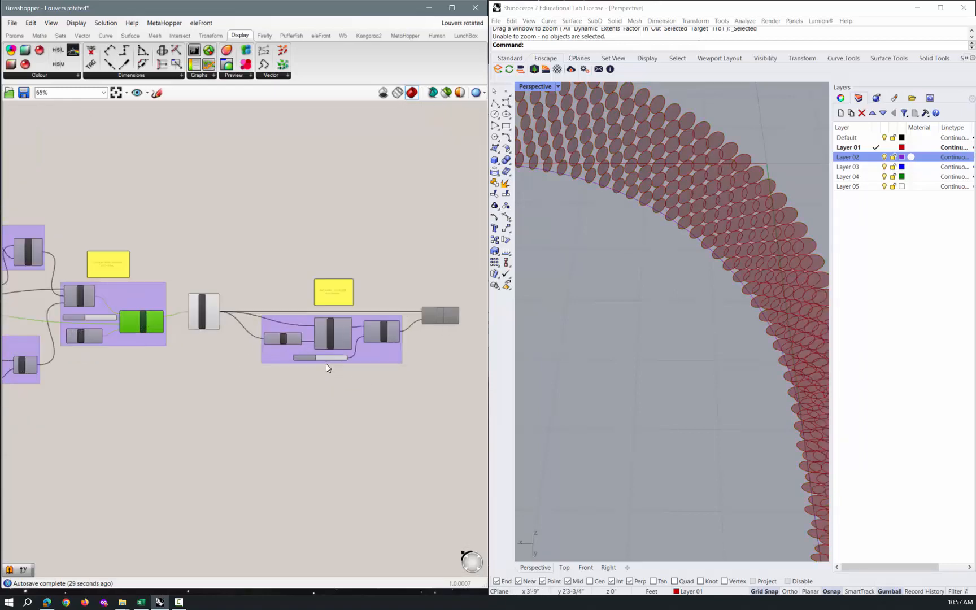
{"action": "scroll", "coordinate": [452, 327], "scroll_direction": "up", "scroll_amount": 3}
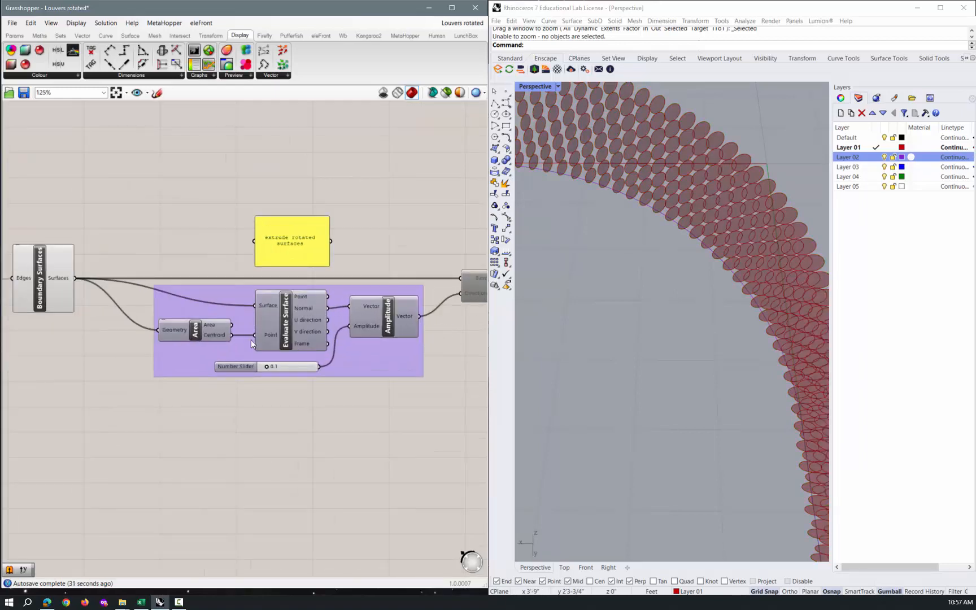
{"action": "scroll", "coordinate": [211, 285], "scroll_direction": "down", "scroll_amount": 2}
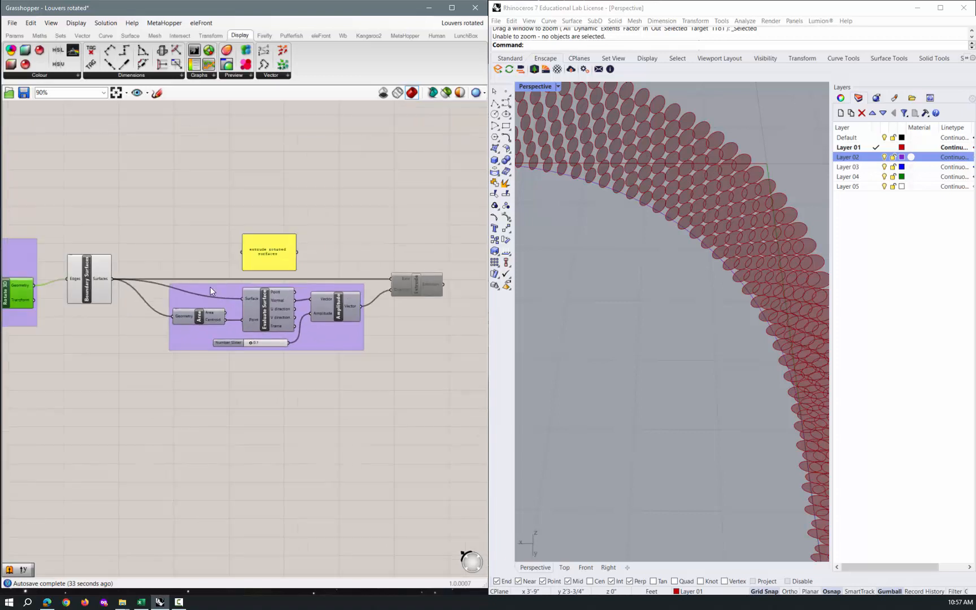
{"action": "mouse_move", "coordinate": [332, 318]}
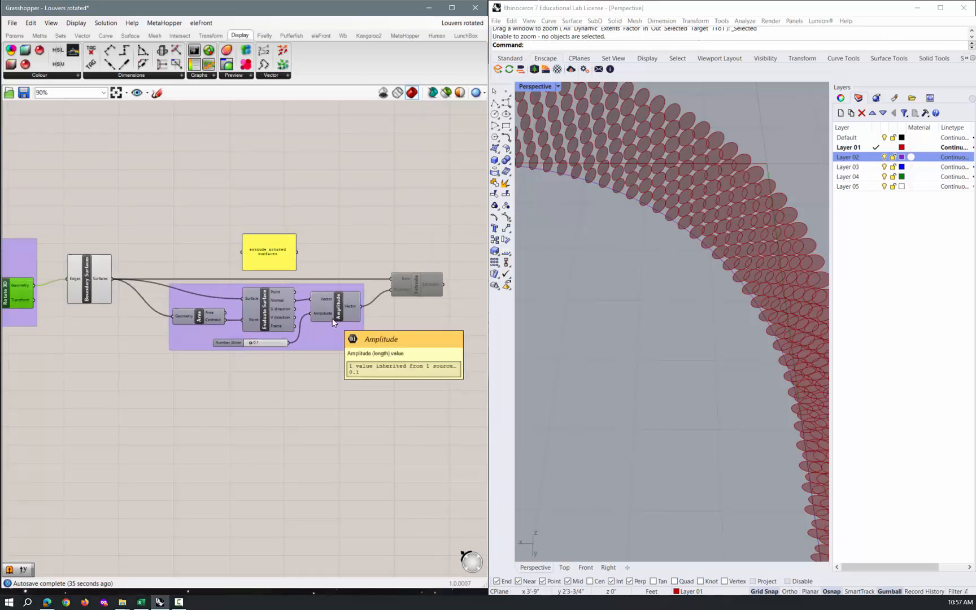
{"action": "left_click", "coordinate": [413, 283]}
{"action": "right_click", "coordinate": [413, 283]}
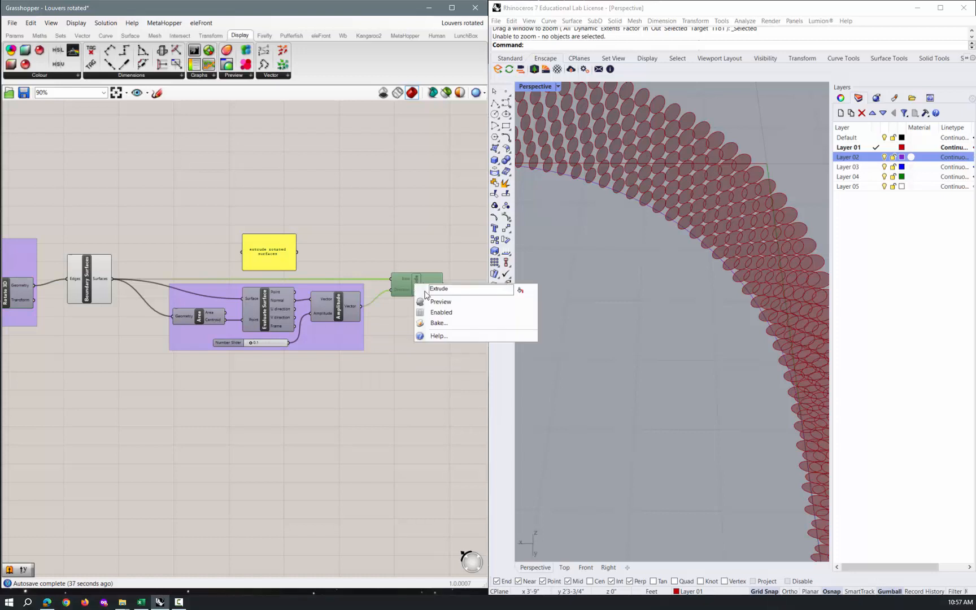
{"action": "left_click", "coordinate": [424, 311]}
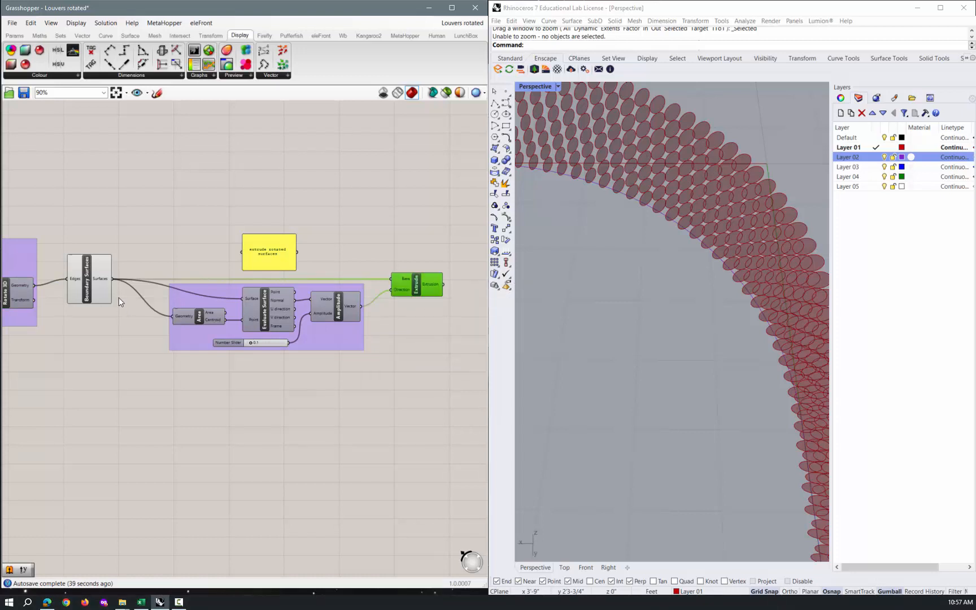
Turn off the preview of the Boundary Surfaces component.
{"action": "right_click", "coordinate": [87, 278]}
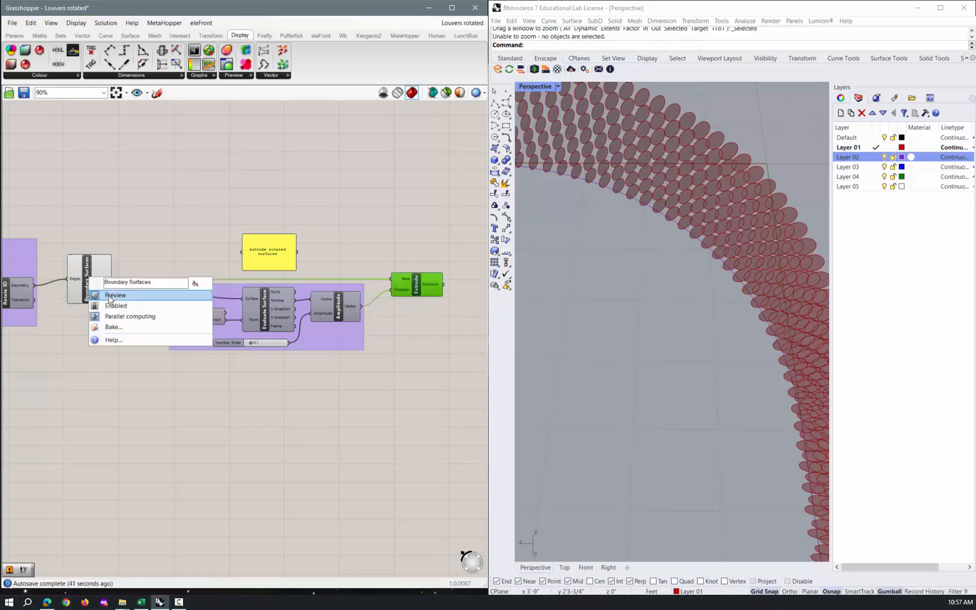
{"action": "left_click", "coordinate": [110, 295]}
{"action": "left_click", "coordinate": [411, 306]}
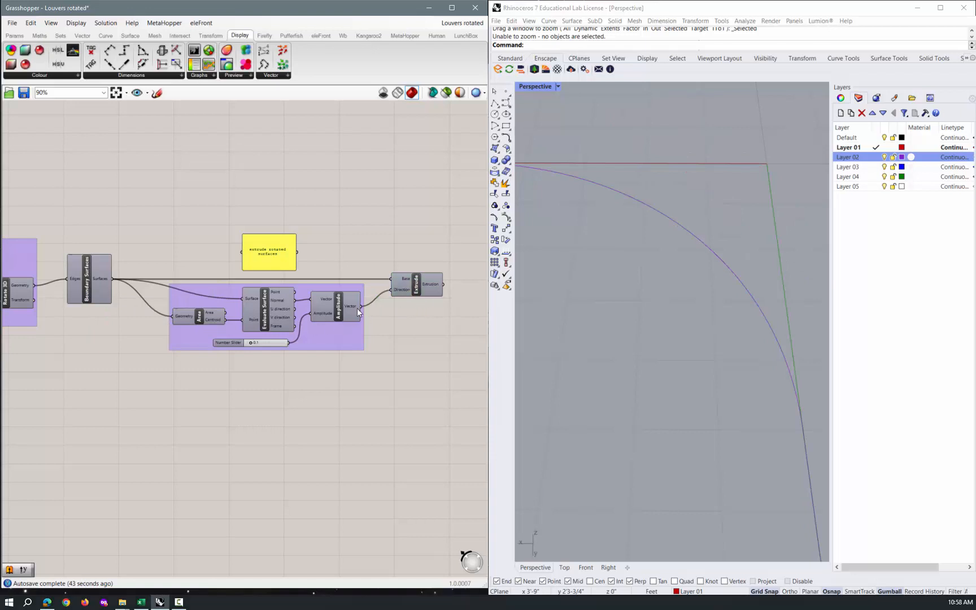
Turn on the preview of the Extrude component and view the extruded circles up close.
{"action": "right_click", "coordinate": [417, 289]}
{"action": "left_click", "coordinate": [457, 314]}
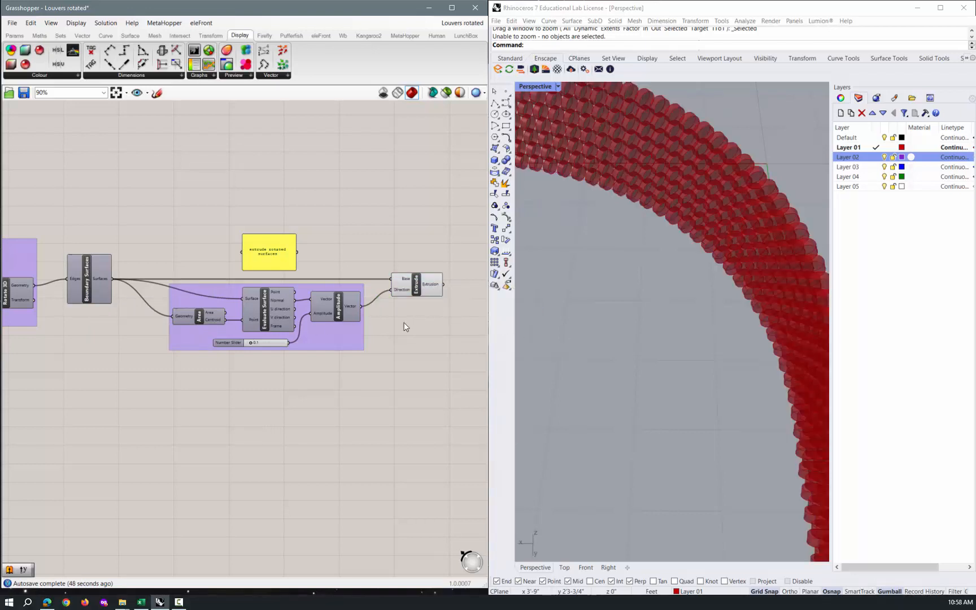
{"action": "scroll", "coordinate": [658, 284], "scroll_direction": "down", "scroll_amount": 5}
{"action": "mouse_move", "coordinate": [658, 284]}
{"action": "right_mouse_down"}
{"action": "mouse_move", "coordinate": [664, 255]}
{"action": "mouse_move", "coordinate": [703, 281]}
{"action": "mouse_move", "coordinate": [646, 281]}
{"action": "right_mouse_up"}
{"action": "scroll", "coordinate": [627, 264], "scroll_direction": "up", "scroll_amount": 5}
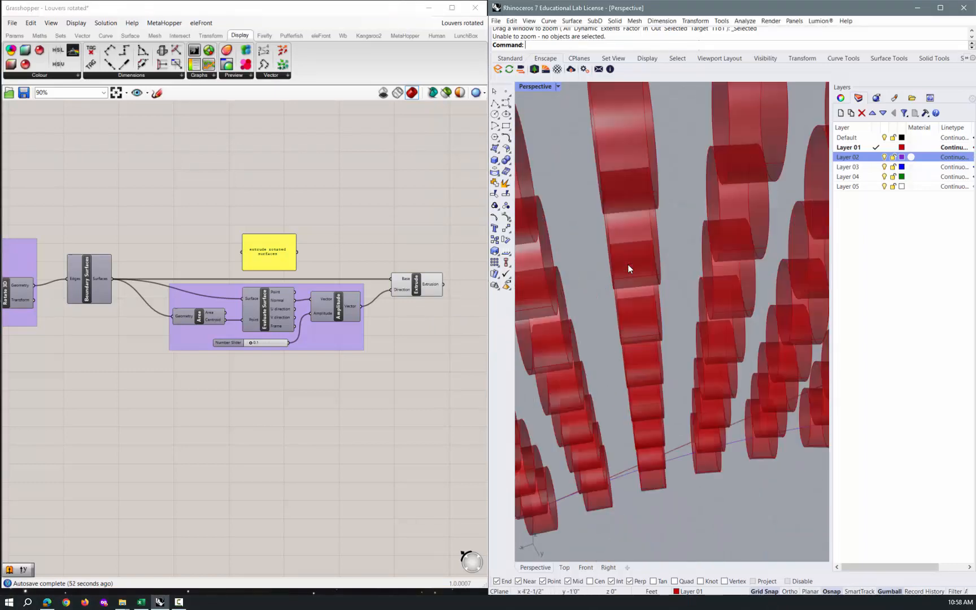
Try a minimum of .001 on the amplitude slider, set its value to 0.01, and view the thinner extruded circles.
{"action": "scroll", "coordinate": [232, 347], "scroll_direction": "up", "scroll_amount": 4}
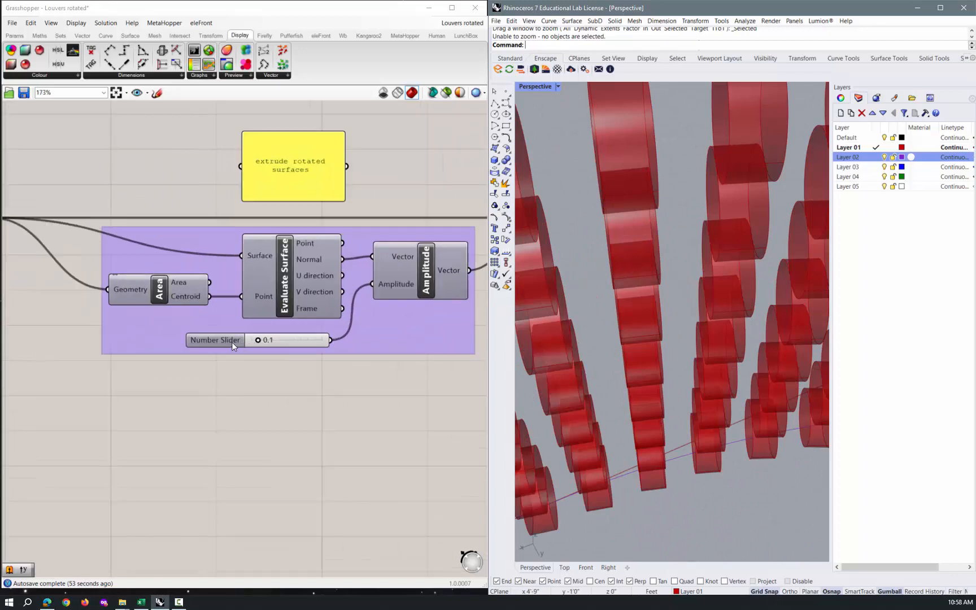
{"action": "double_click", "coordinate": [229, 342]}
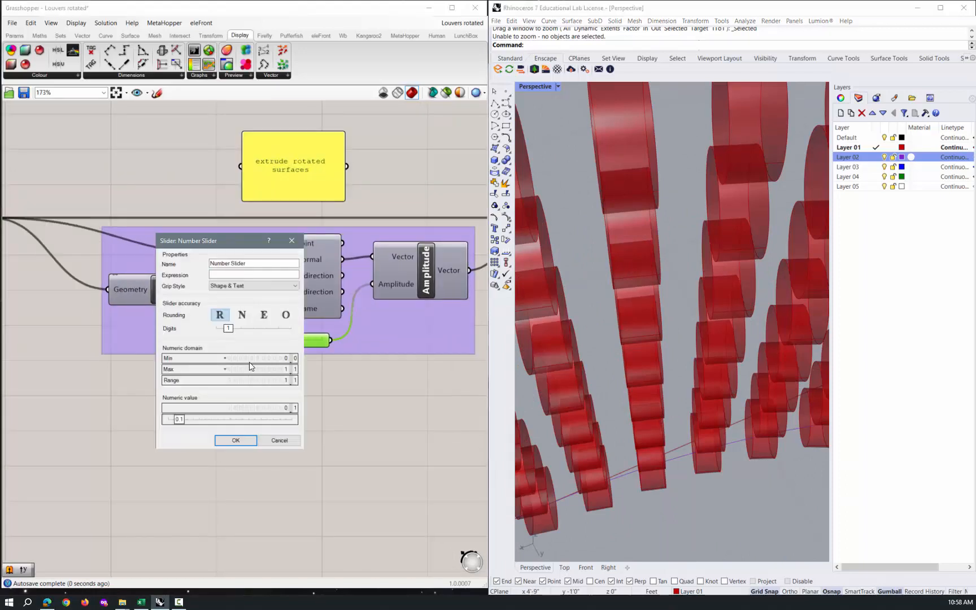
{"action": "double_click", "coordinate": [286, 359]}
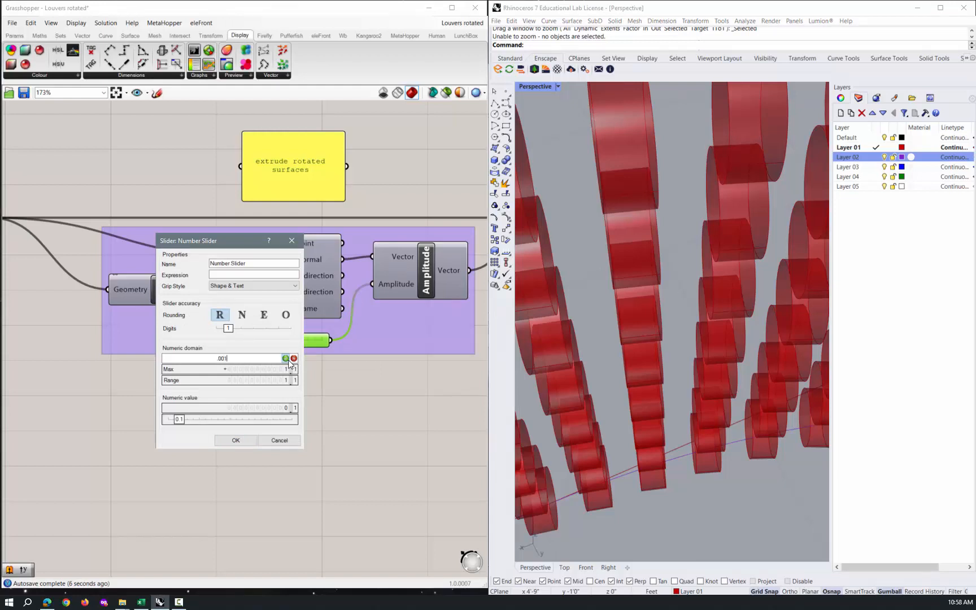
{"action": "key", "text": "Return"}
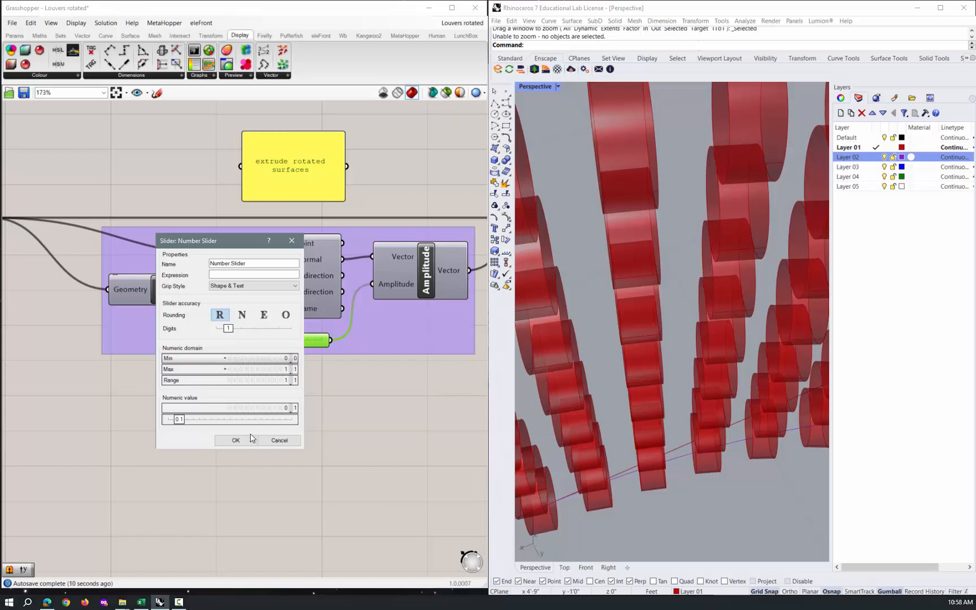
{"action": "left_click", "coordinate": [232, 440]}
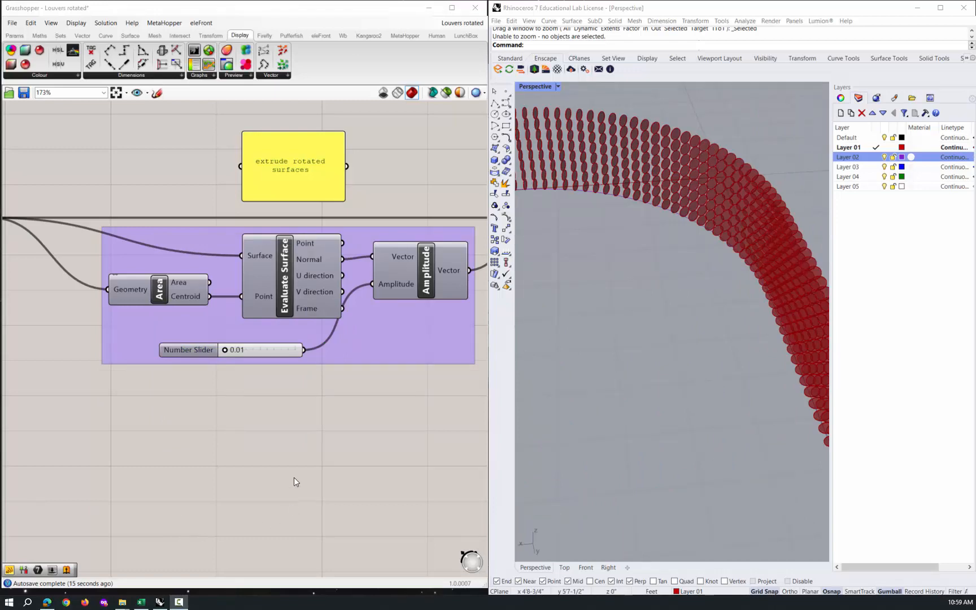
{"action": "scroll", "coordinate": [603, 115], "scroll_direction": "up", "scroll_amount": 5}
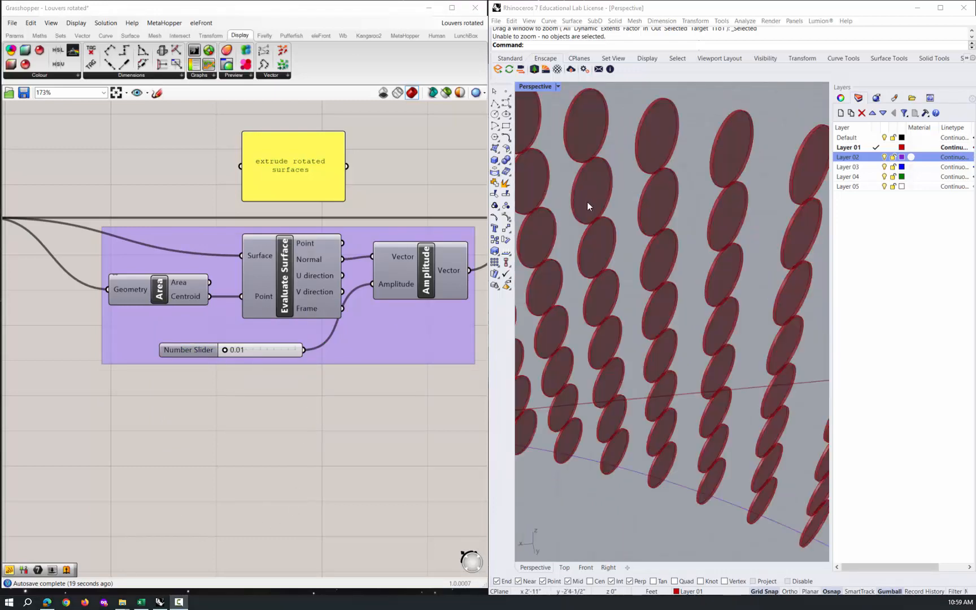
{"action": "scroll", "coordinate": [585, 205], "scroll_direction": "down", "scroll_amount": 3}
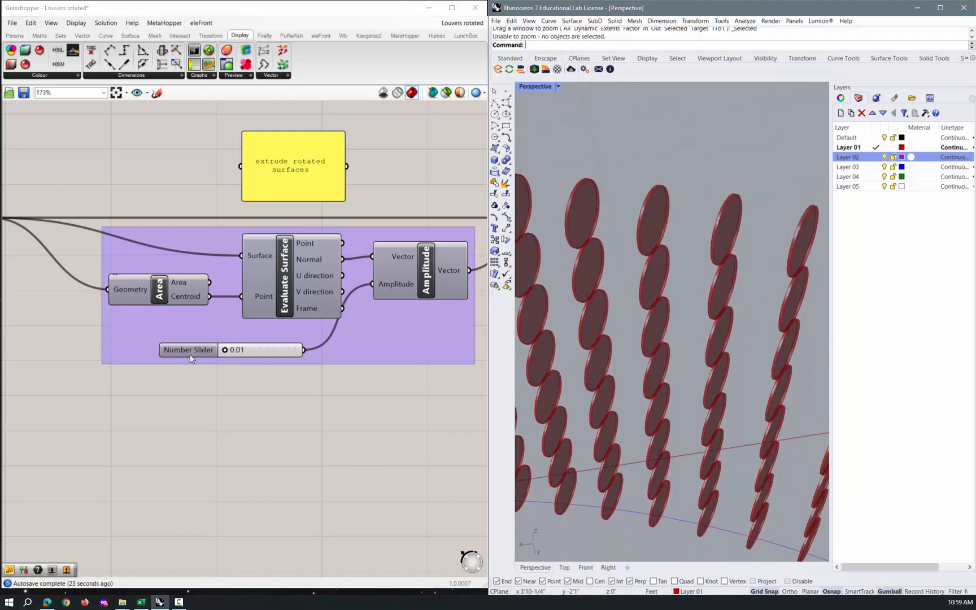
Move the amplitude number slider slightly closer to the Amplitude component within the extrude rotated surfaces group.
{"action": "left_click_drag", "start_coordinate": [192, 353], "coordinate": [226, 346]}
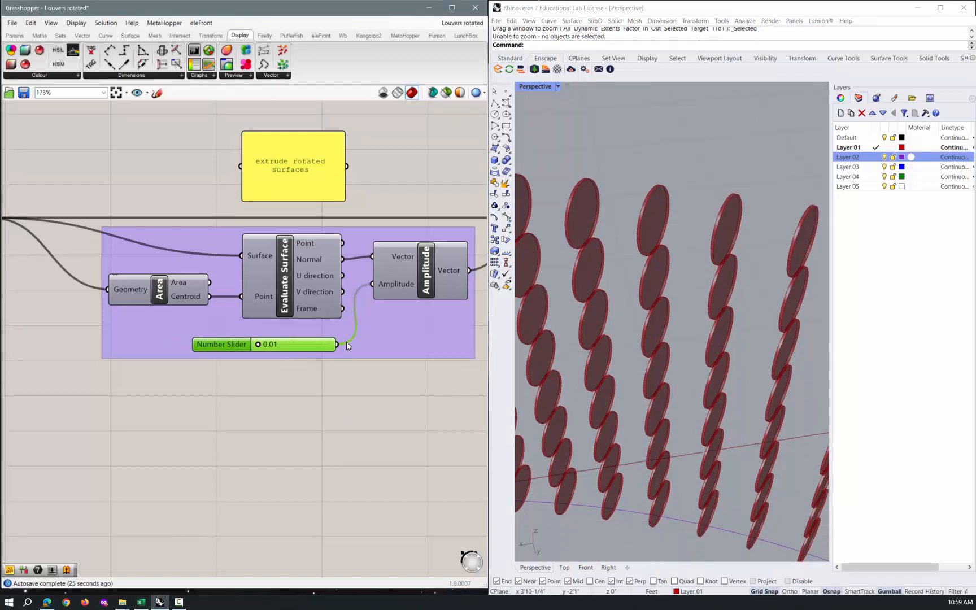
{"action": "scroll", "coordinate": [348, 339], "scroll_direction": "down", "scroll_amount": 3}
{"action": "scroll", "coordinate": [351, 338], "scroll_direction": "down", "scroll_amount": 2}
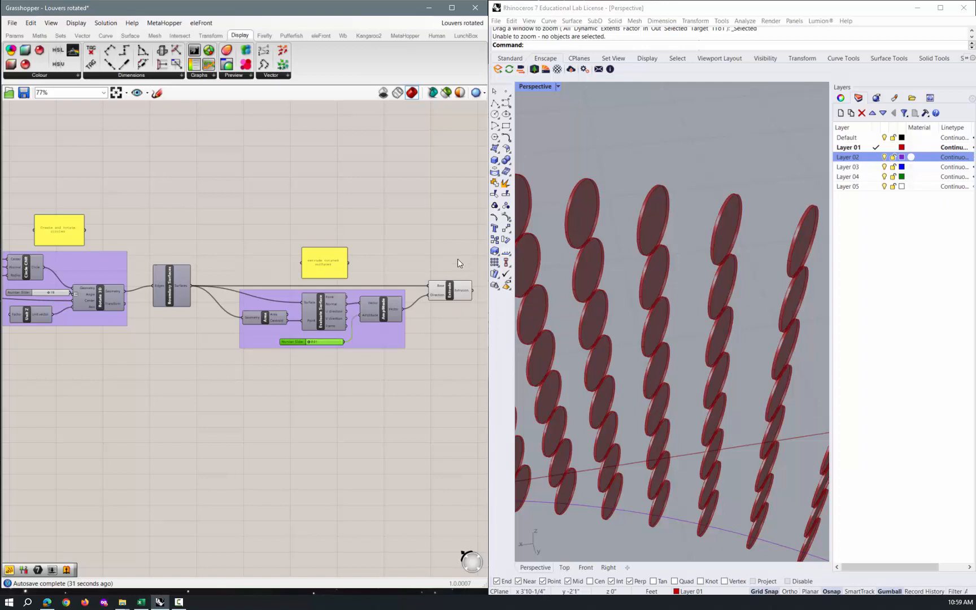
Disable the Extrude component at the end of the definition.
{"action": "left_click", "coordinate": [450, 290]}
{"action": "middle_click", "coordinate": [450, 288]}
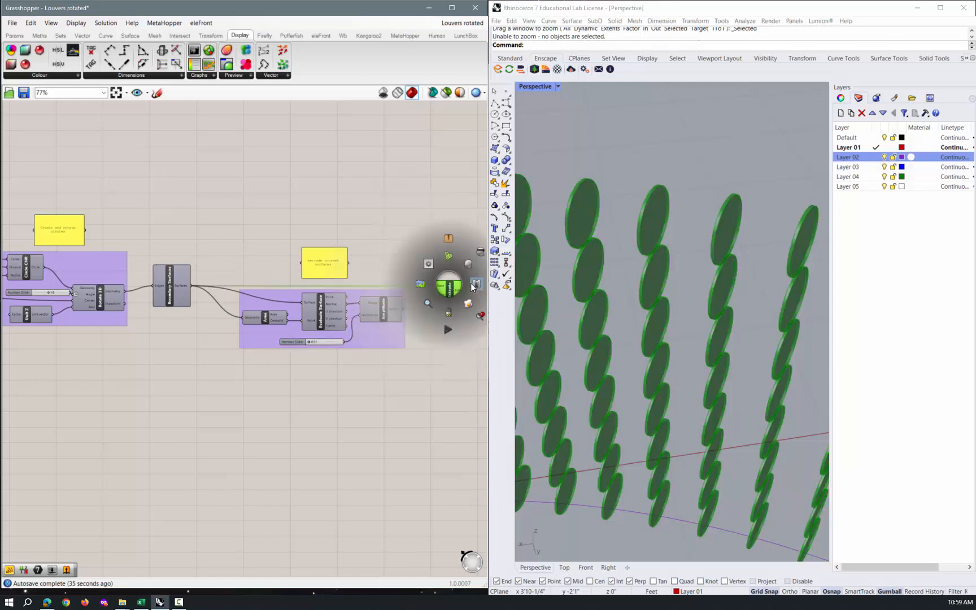
{"action": "scroll", "coordinate": [363, 279], "scroll_direction": "down", "scroll_amount": 2}
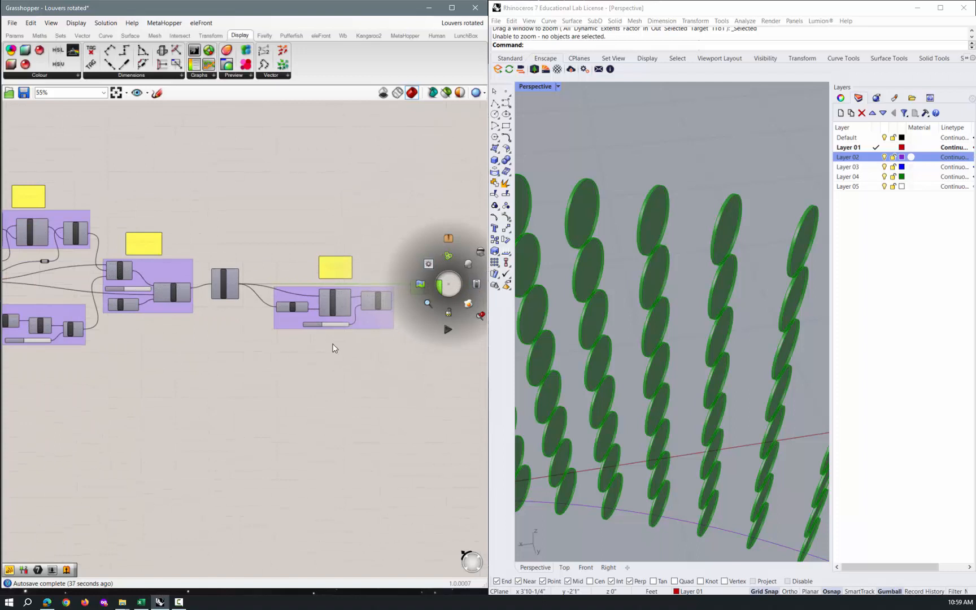
{"action": "scroll", "coordinate": [158, 322], "scroll_direction": "down", "scroll_amount": 4}
{"action": "scroll", "coordinate": [194, 316], "scroll_direction": "up", "scroll_amount": 3}
{"action": "scroll", "coordinate": [320, 291], "scroll_direction": "up", "scroll_amount": 1}
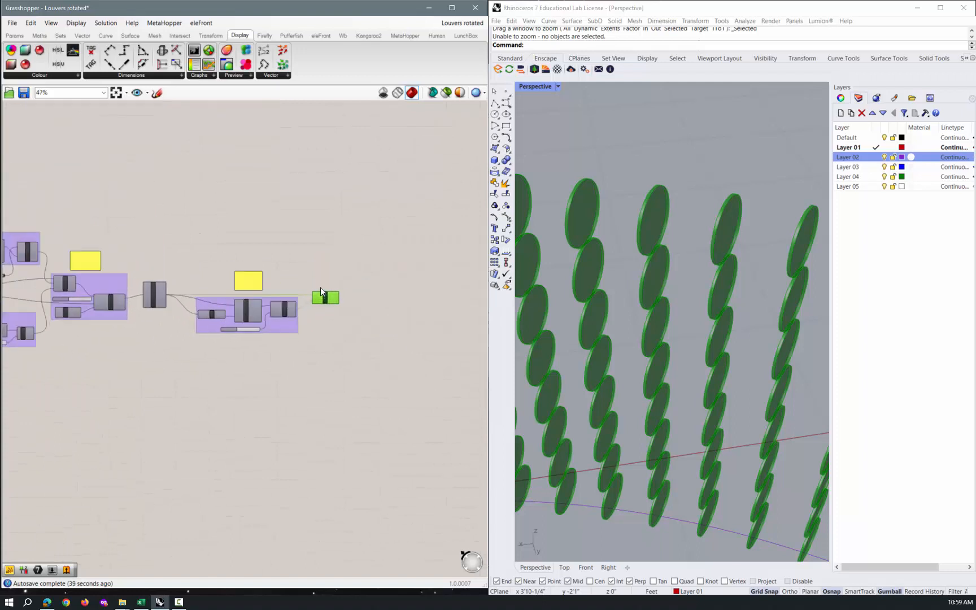
{"action": "scroll", "coordinate": [320, 291], "scroll_direction": "up", "scroll_amount": 2}
{"action": "middle_click", "coordinate": [326, 308]}
{"action": "left_click", "coordinate": [370, 306]}
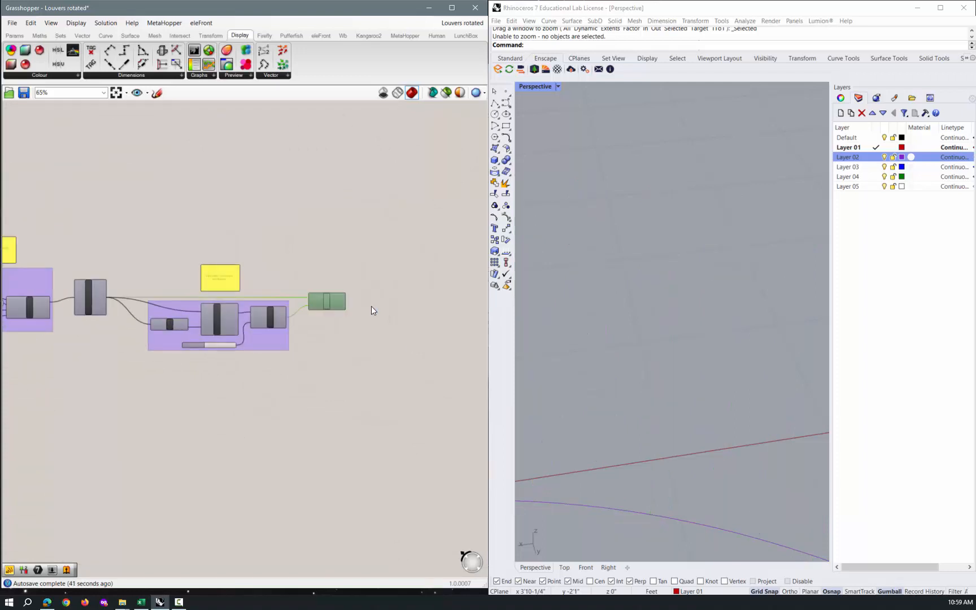
Turn on the preview of the Boundary Surfaces component and view the rotated circle surfaces along the curved surface.
{"action": "scroll", "coordinate": [407, 304], "scroll_direction": "down", "scroll_amount": 3}
{"action": "scroll", "coordinate": [146, 314], "scroll_direction": "up", "scroll_amount": 3}
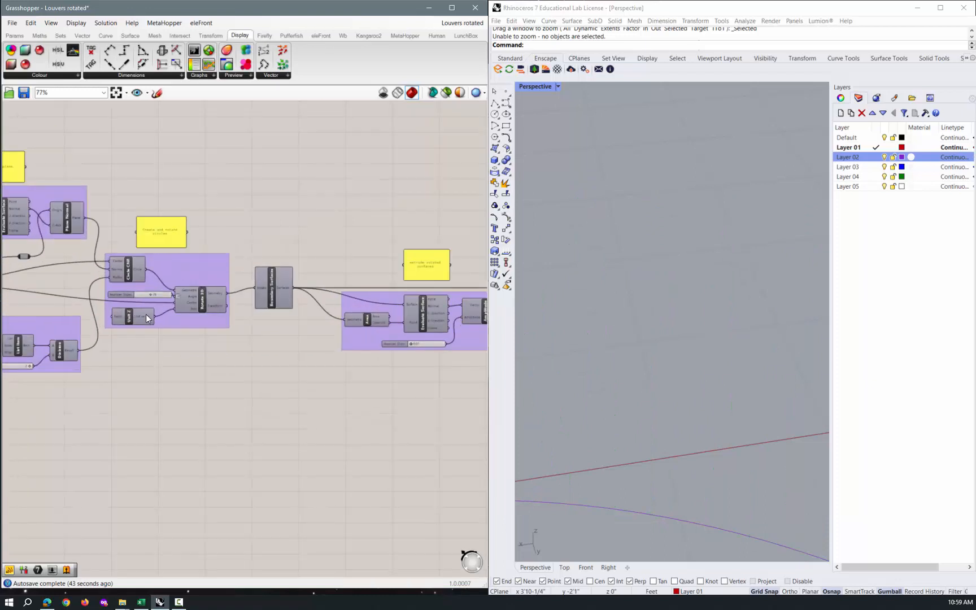
{"action": "left_click", "coordinate": [274, 286]}
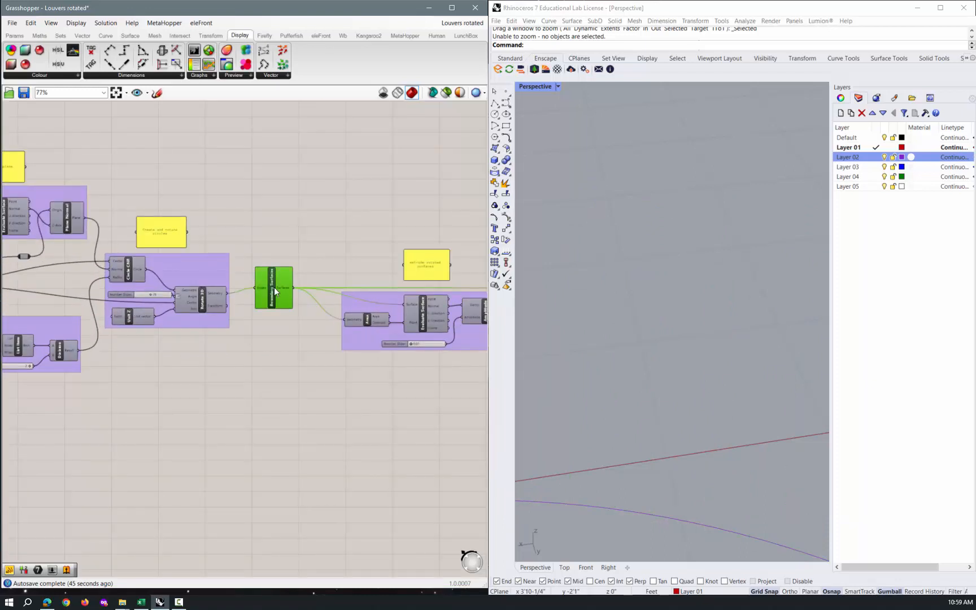
{"action": "right_click", "coordinate": [274, 286]}
{"action": "left_click", "coordinate": [288, 306]}
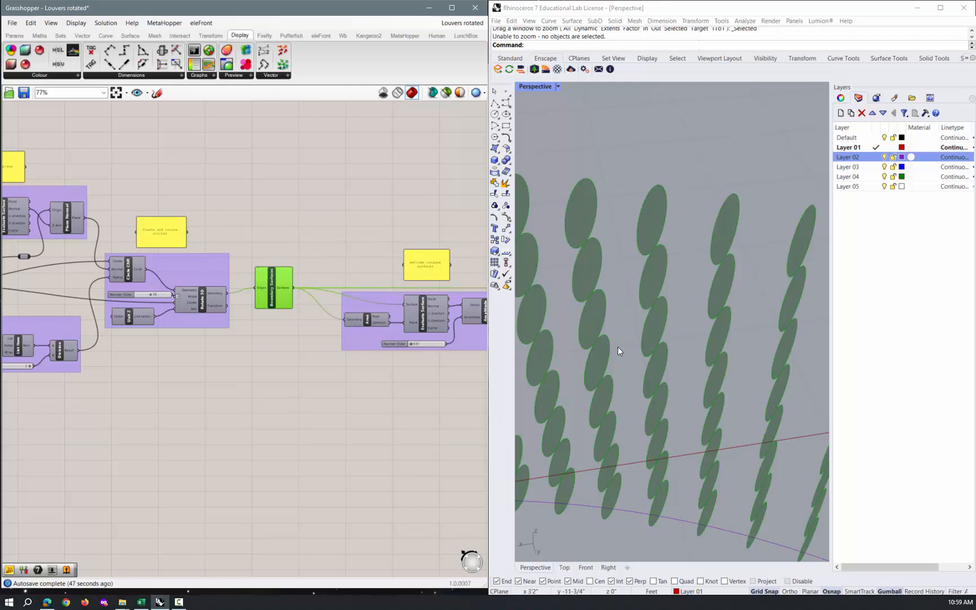
{"action": "scroll", "coordinate": [618, 347], "scroll_direction": "down", "scroll_amount": 3}
{"action": "left_click", "coordinate": [629, 423]}
{"action": "right_click_drag", "start_coordinate": [629, 423], "coordinate": [615, 401]}
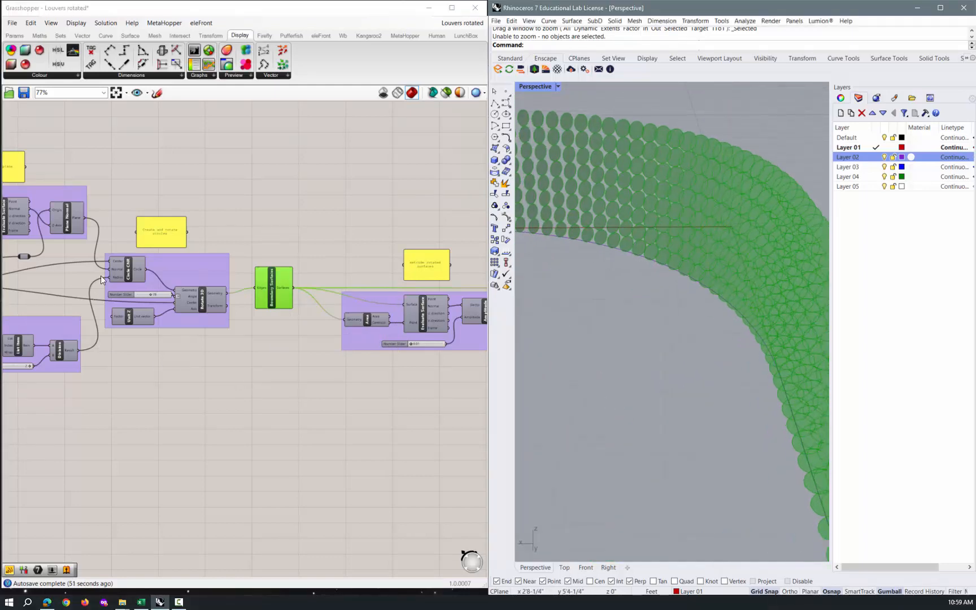
Set the angle slider feeding Rotate 3D to 0 and view the circle surfaces along the whole curve.
{"action": "scroll", "coordinate": [100, 275], "scroll_direction": "up", "scroll_amount": 3}
{"action": "left_click", "coordinate": [179, 310]}
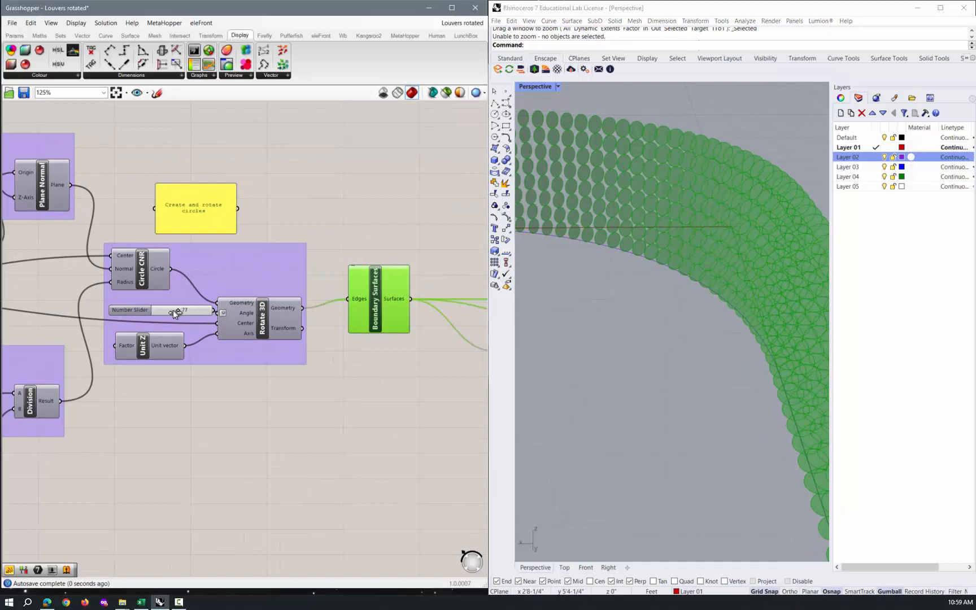
{"action": "left_click_drag", "start_coordinate": [166, 312], "coordinate": [166, 312]}
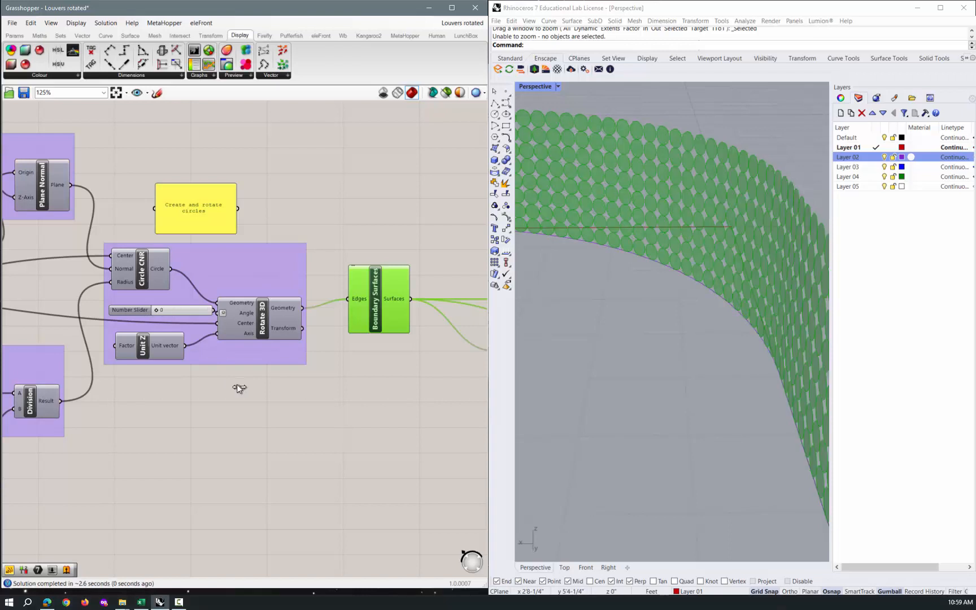
{"action": "right_click_drag", "start_coordinate": [614, 259], "coordinate": [703, 244]}
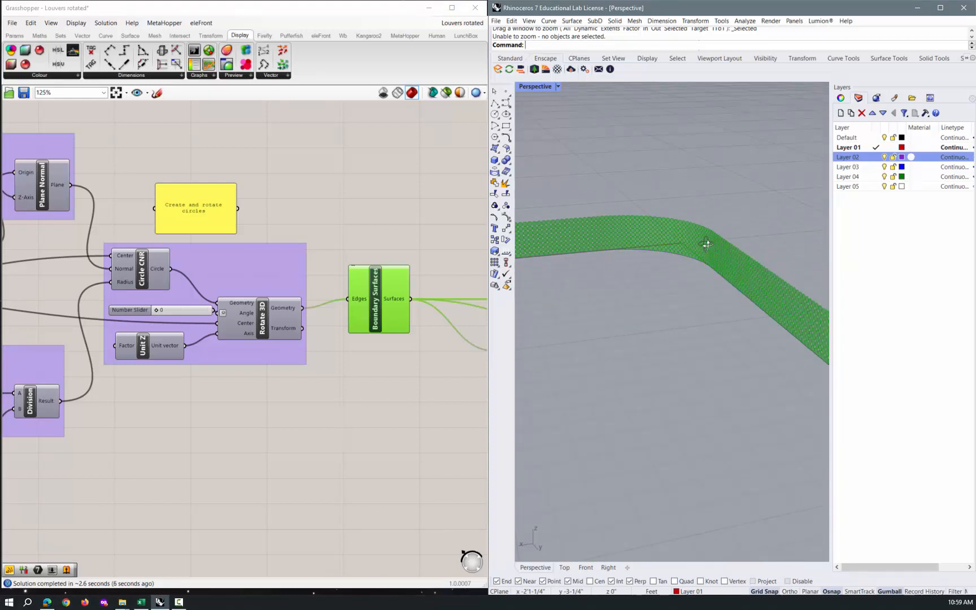